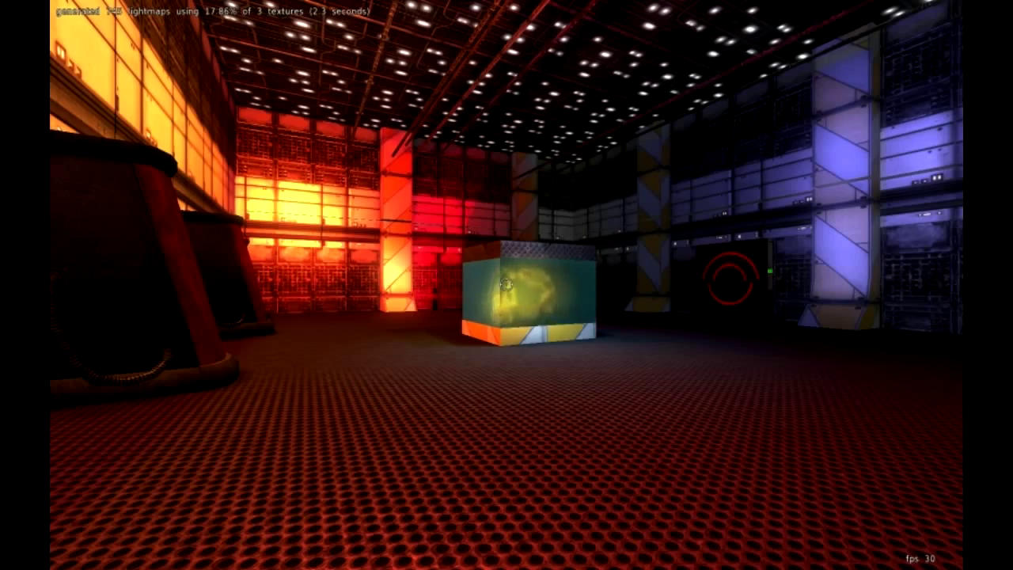
Examine the coloured lighting around the map in play mode and in edit mode
key("d")
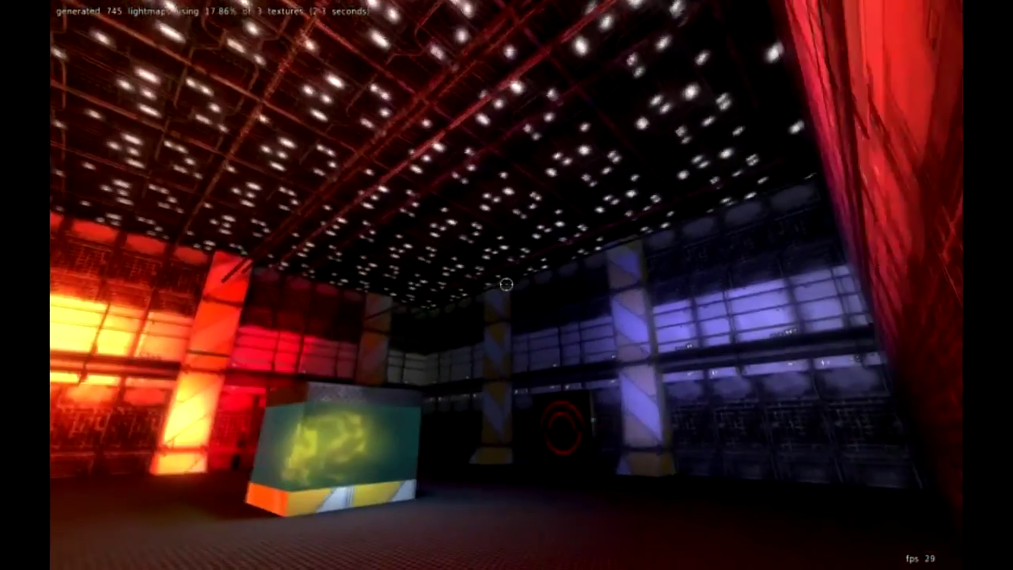
key("w")
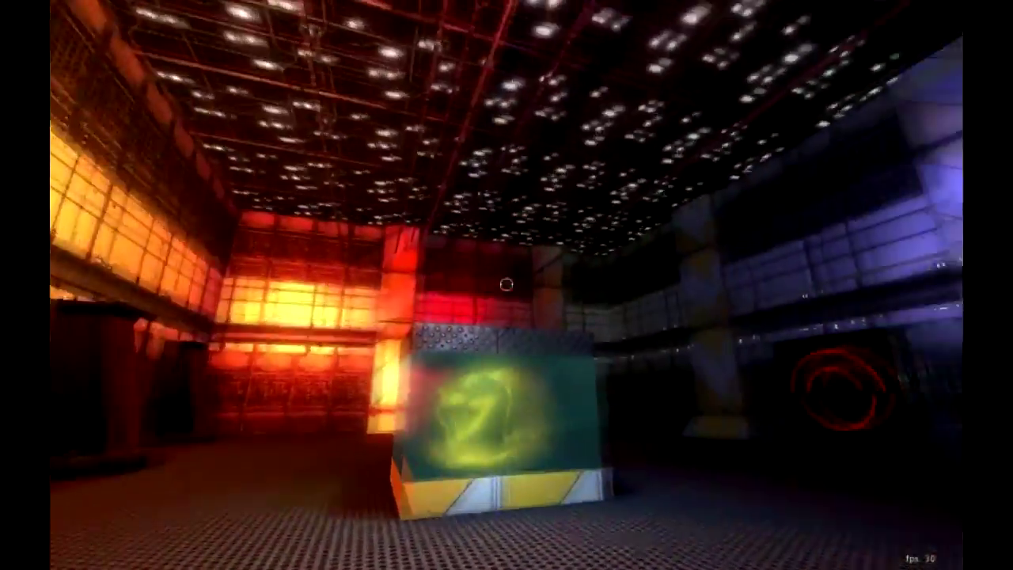
key("Left")
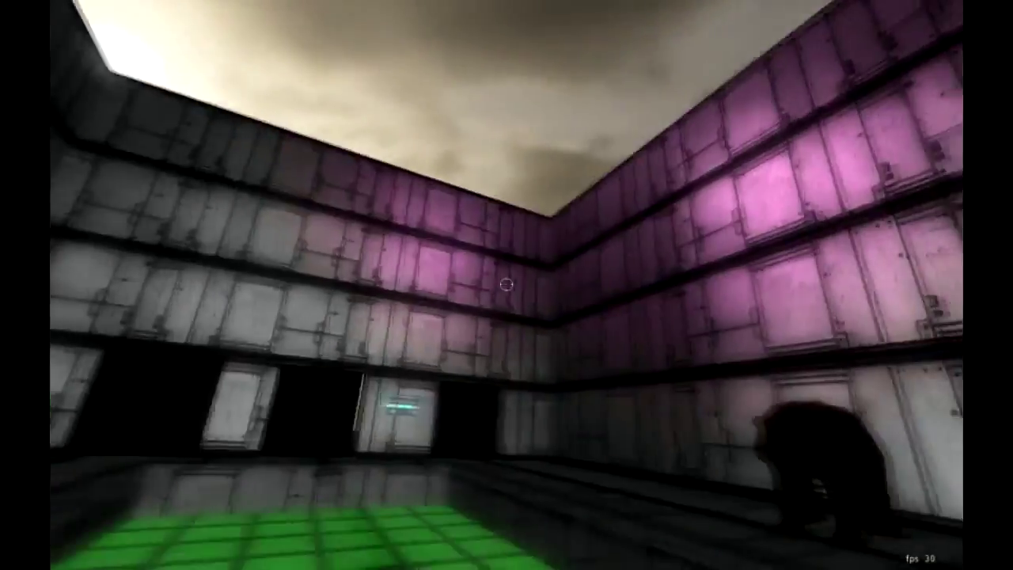
key("w")
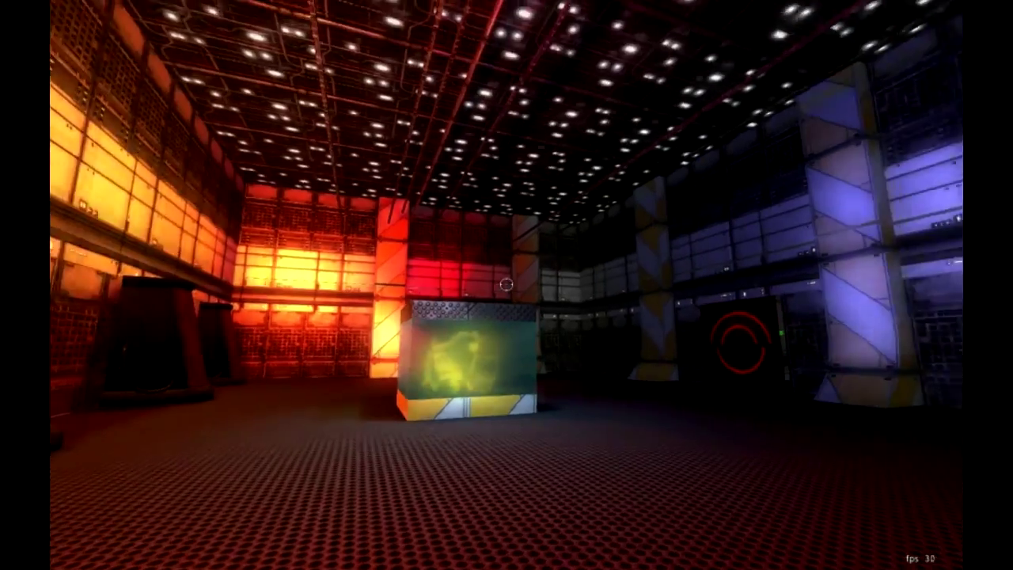
key("e")
key("w")
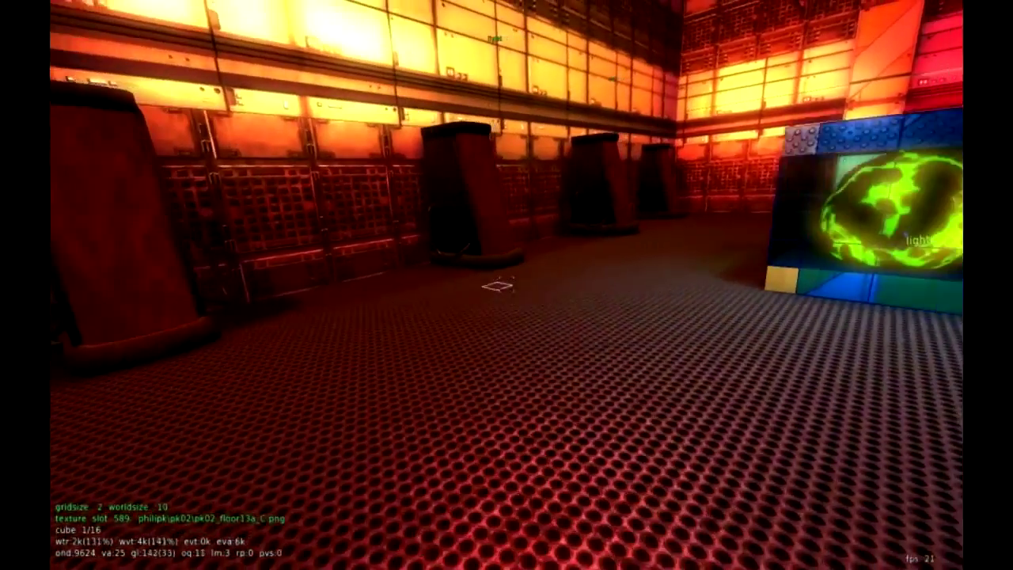
key("d")
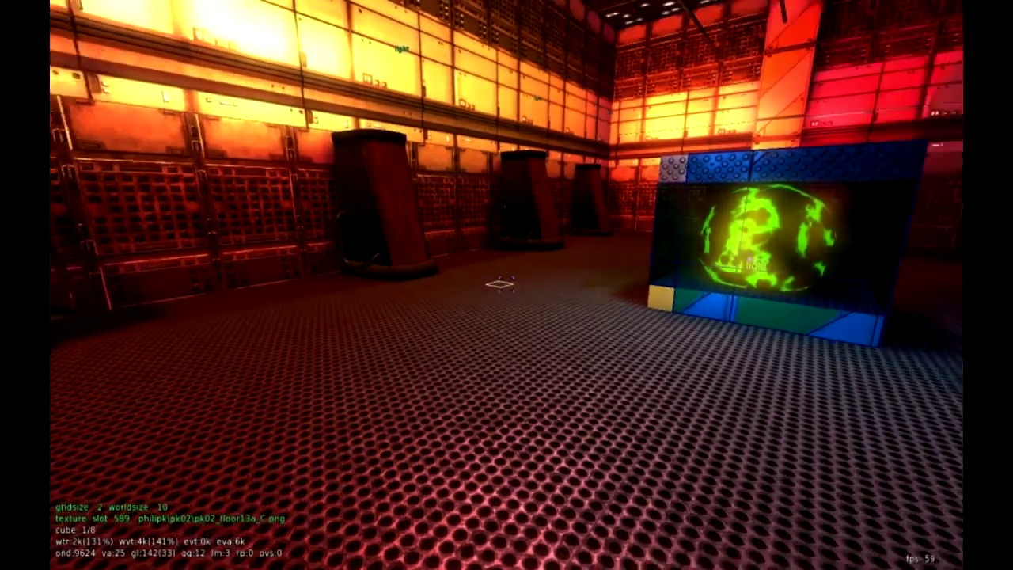
key("e")
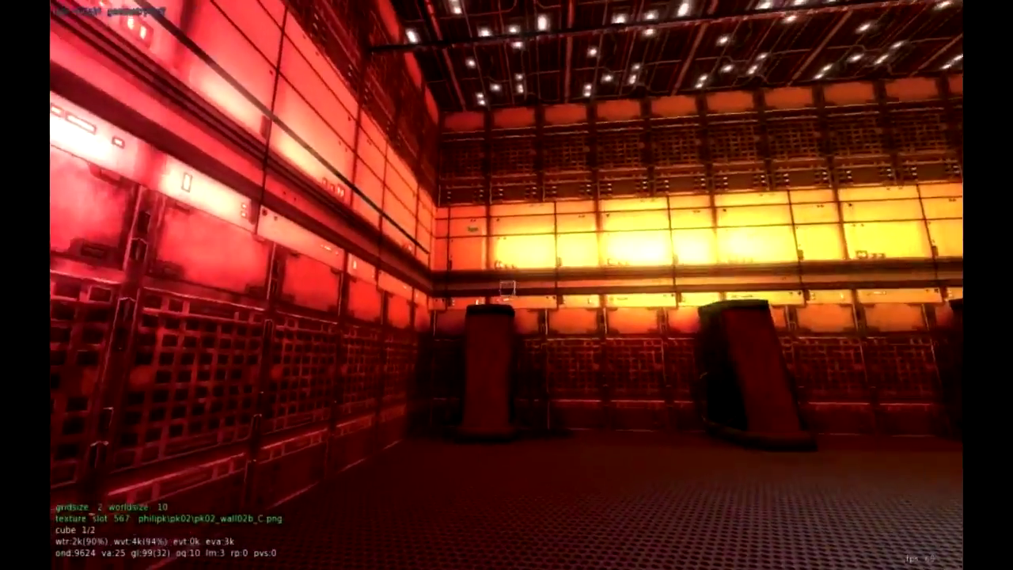
Delete the orange light by the wall behind the dark pillars and the cyan light beside the glowing cube
left_click(506, 285)
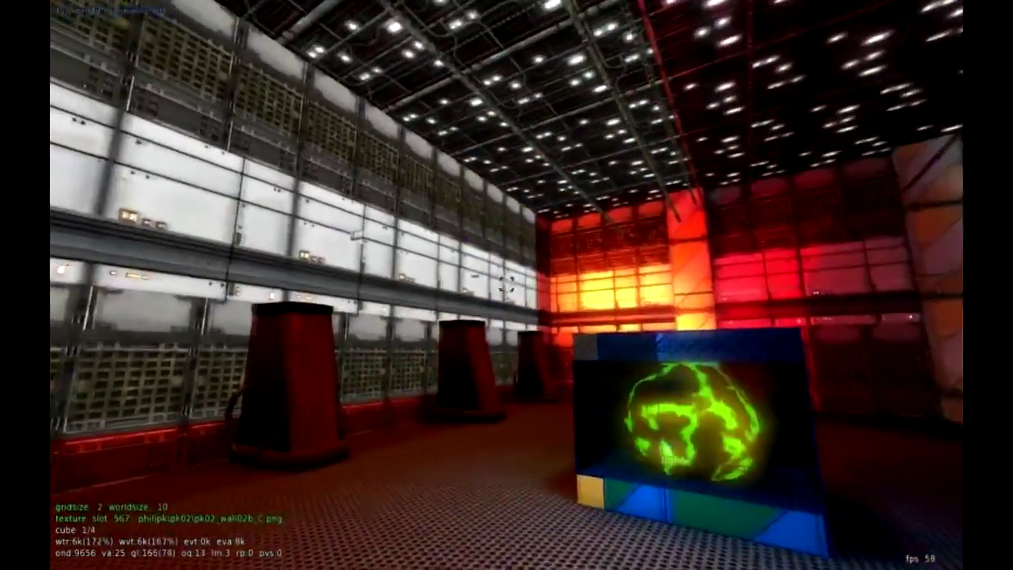
key("w")
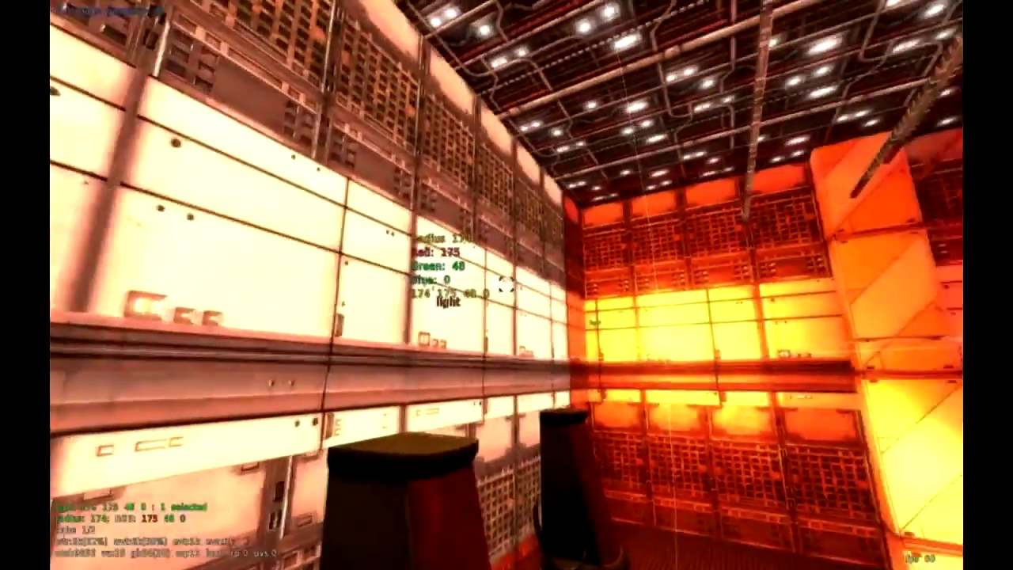
key("Delete")
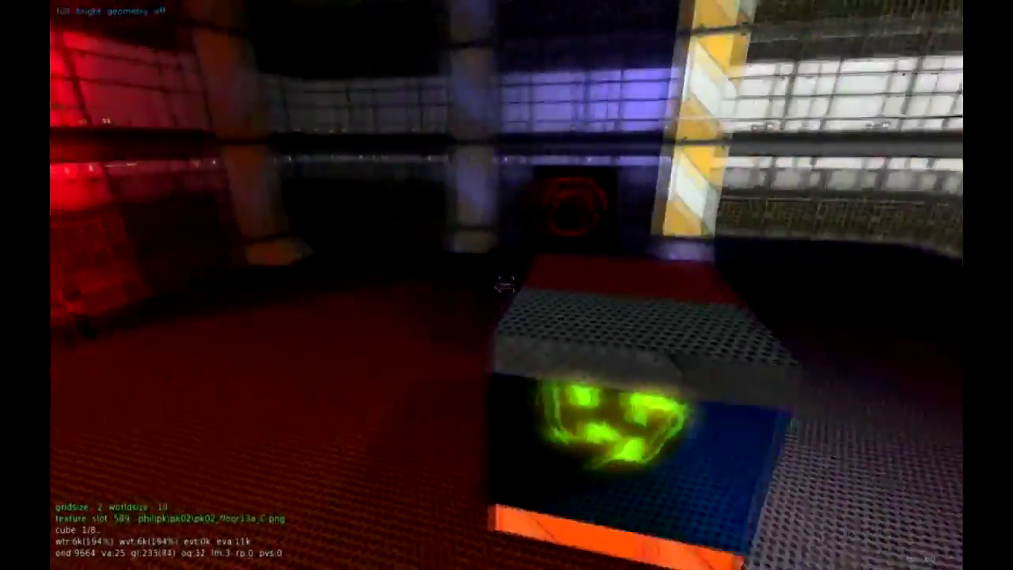
key("w")
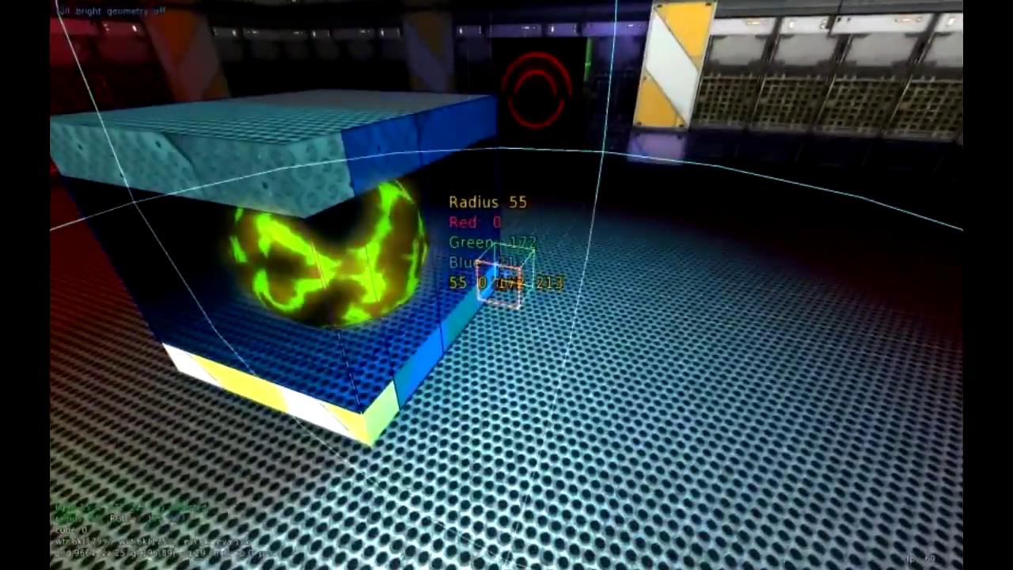
key("Delete")
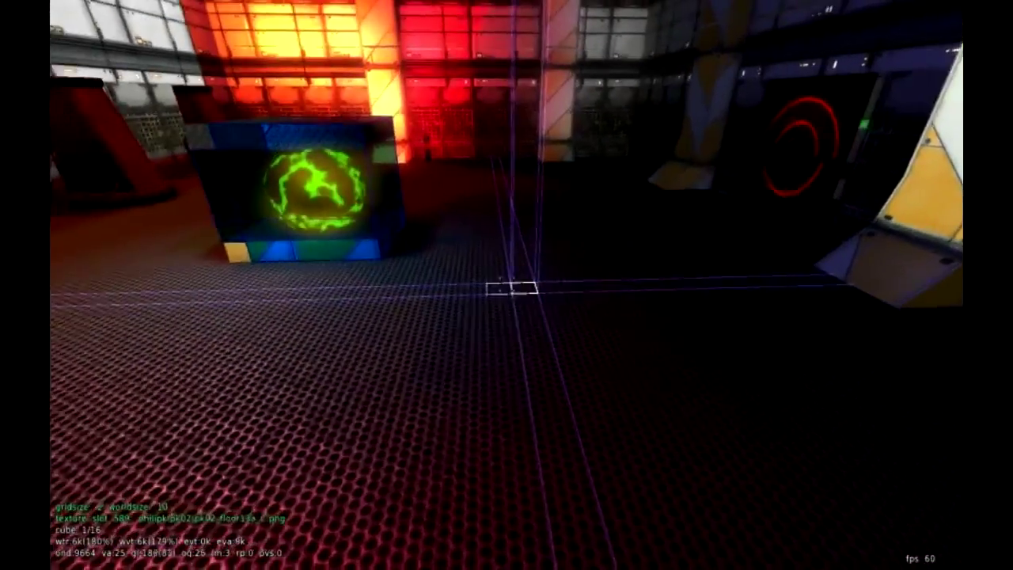
Spawn a blue light with a Long radius of 128 on the floor near the glowing cube, and reposition it
key("Escape")
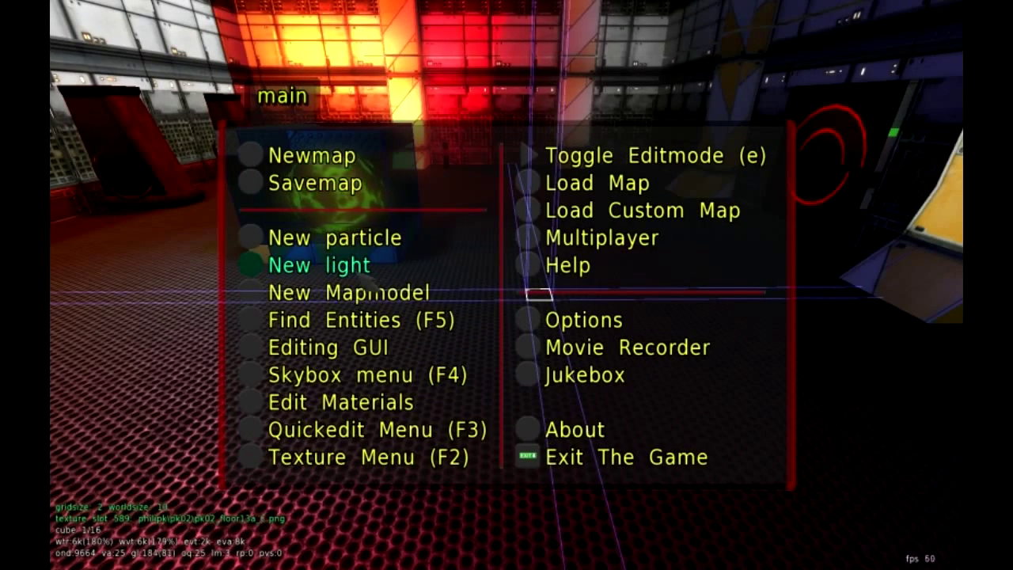
left_click(348, 266)
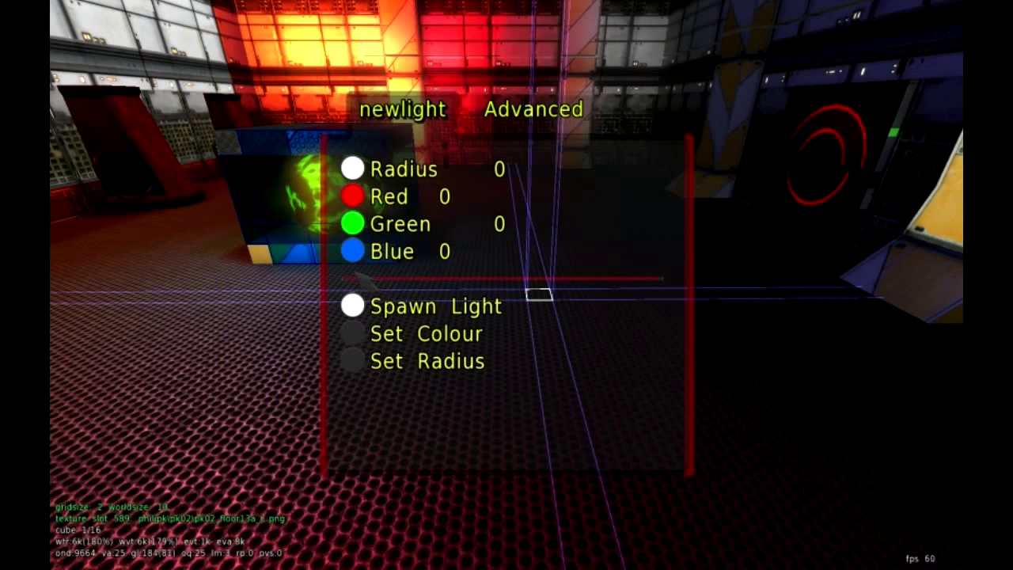
left_click(437, 364)
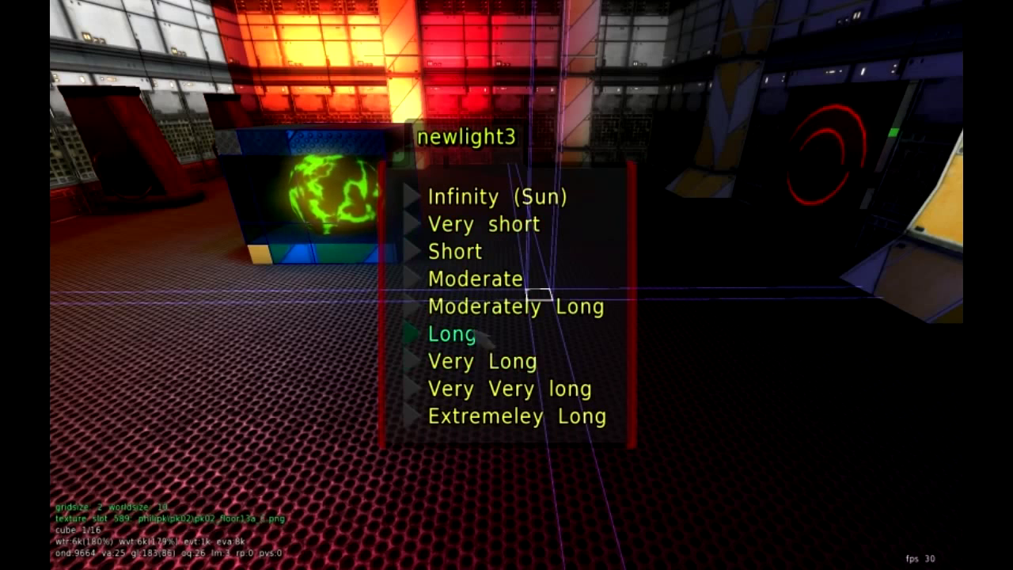
left_click(476, 345)
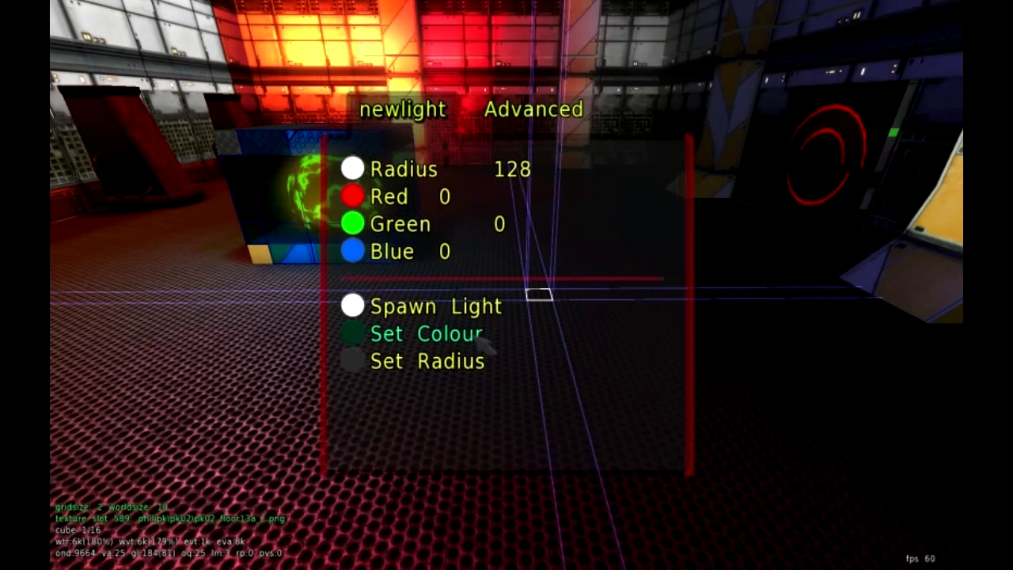
left_click(476, 340)
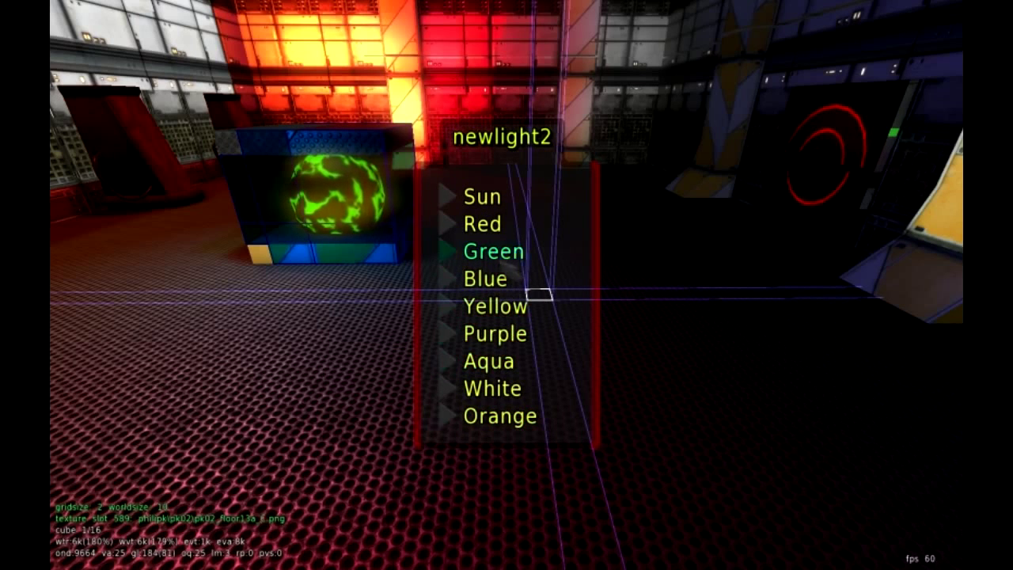
left_click(499, 287)
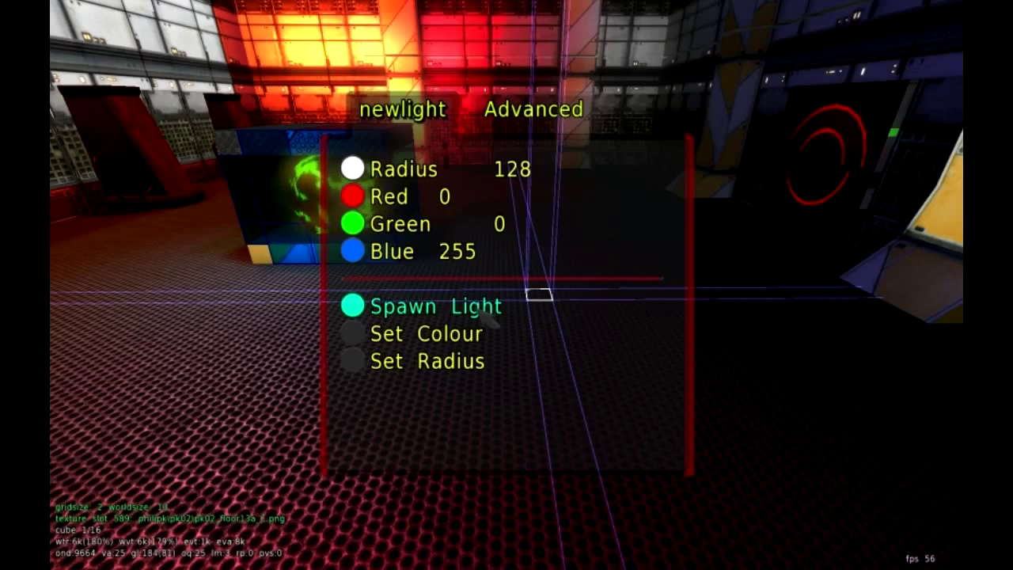
left_click(484, 315)
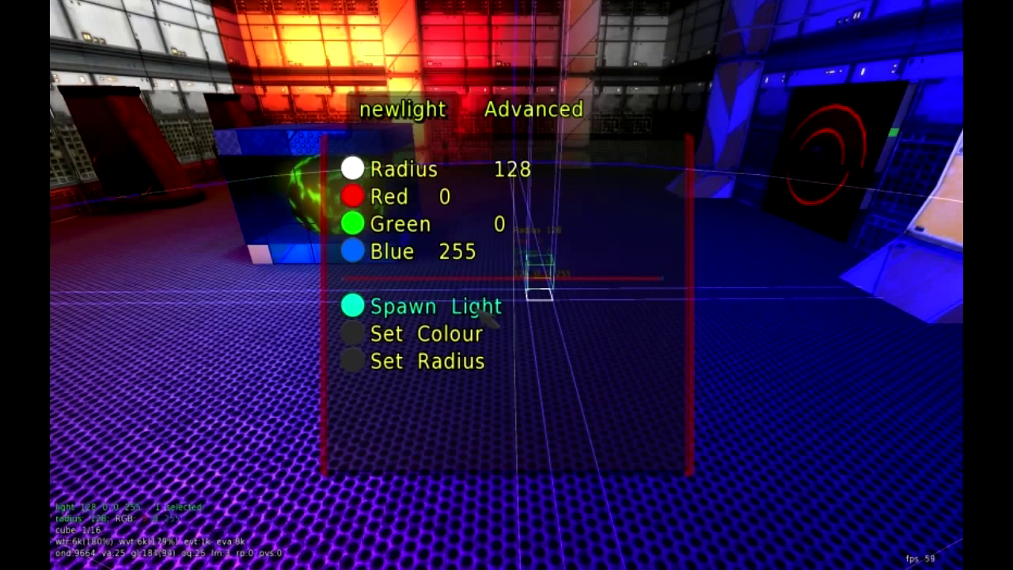
key("Escape")
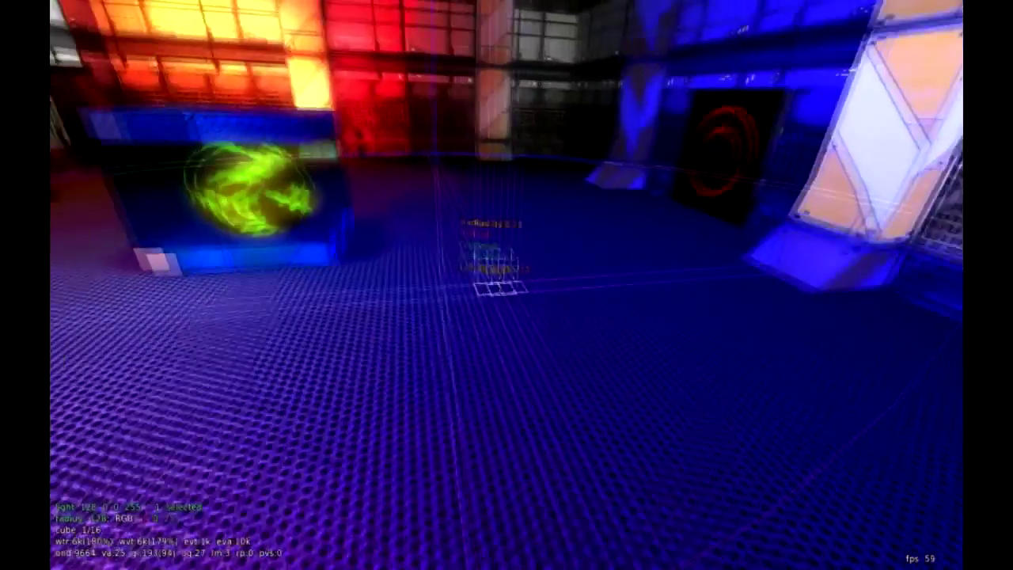
key("a")
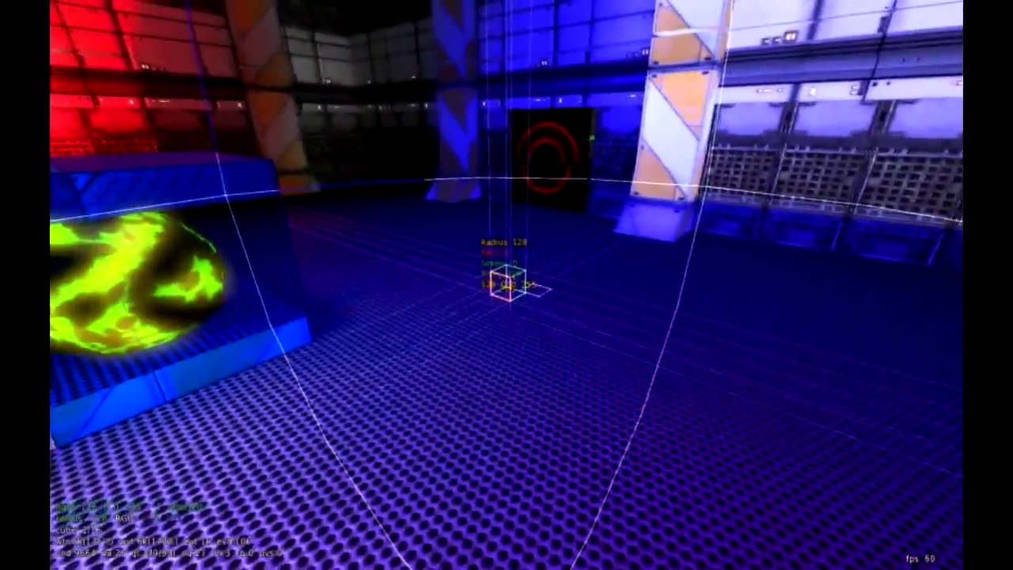
mouse_move(508, 284)
left_mouse_down()
mouse_move(495, 287)
mouse_move(503, 293)
left_mouse_up()
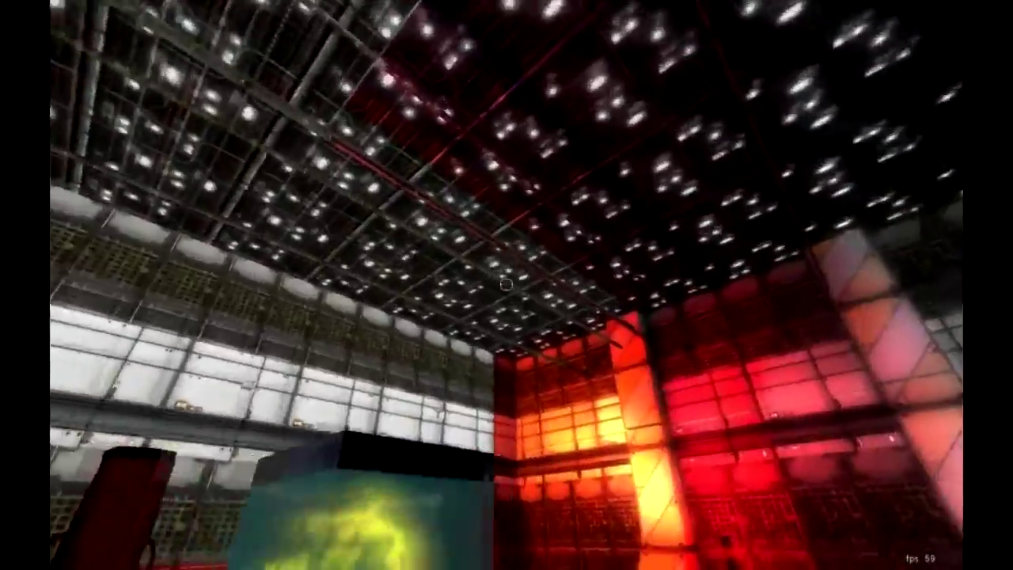
Recalculate the map's lightmaps from edit mode and inspect the relit room in play mode
key("w")
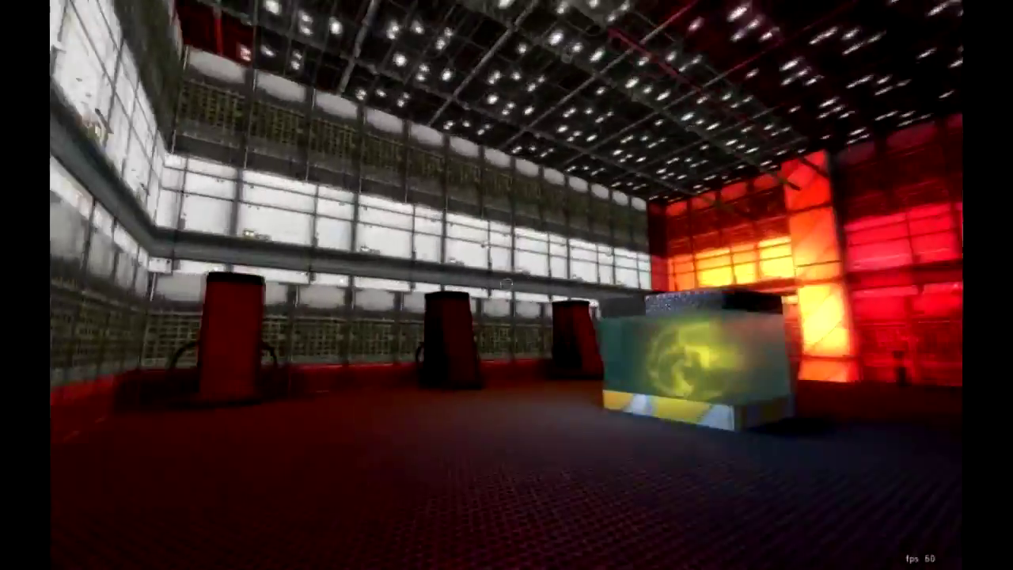
key("e")
key("w")
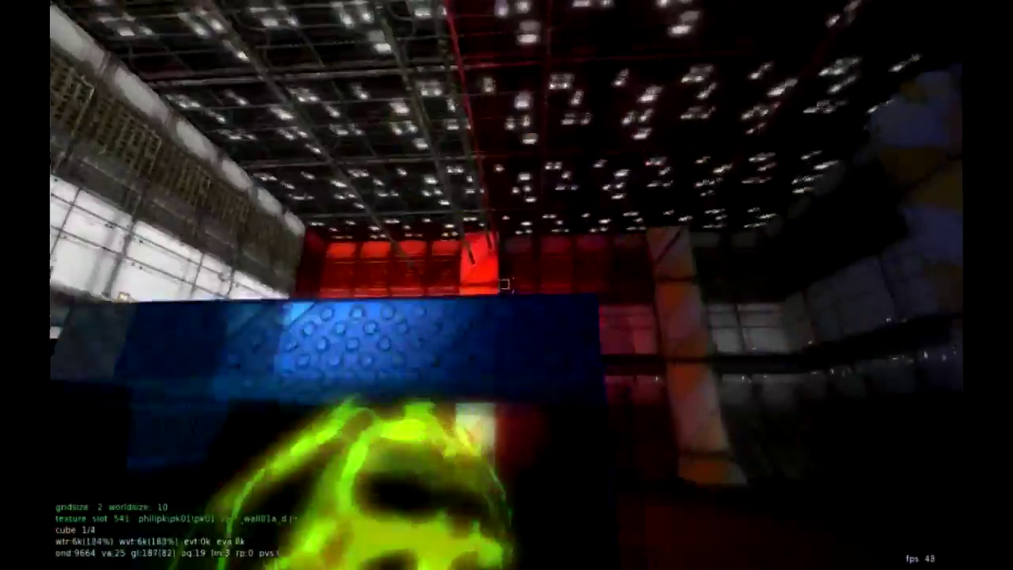
key("w")
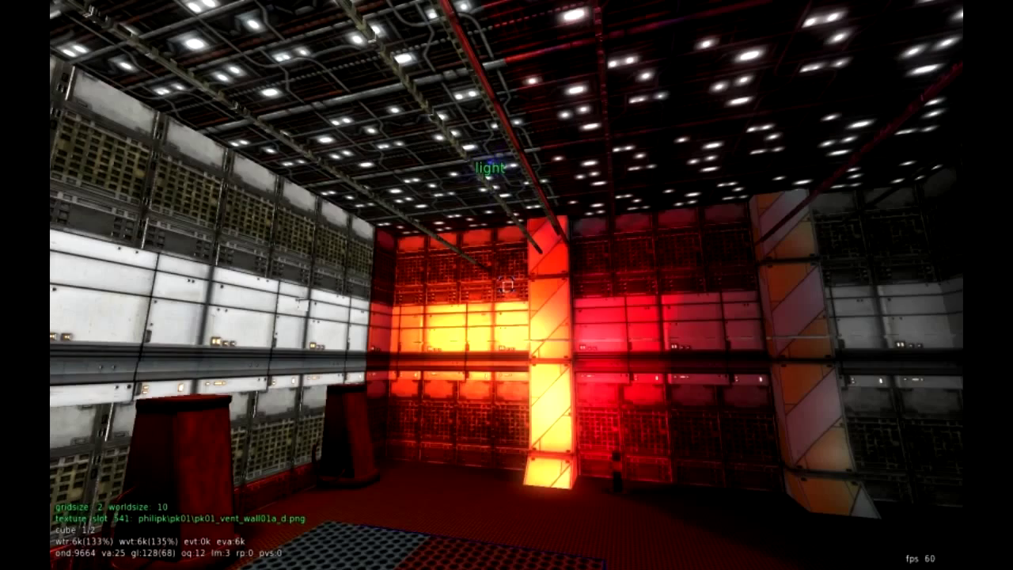
mouse_move(506, 285)
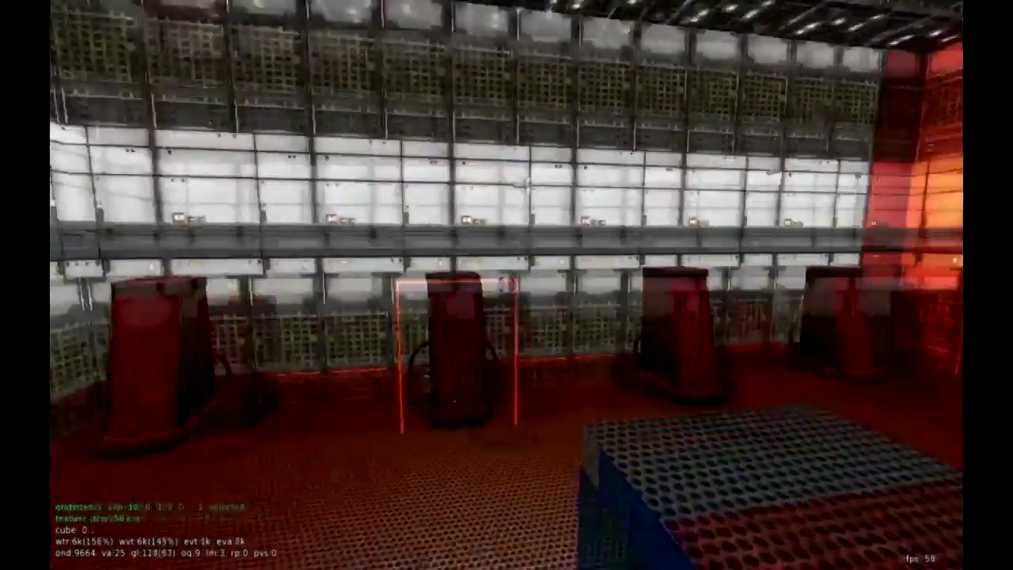
left_click(507, 285)
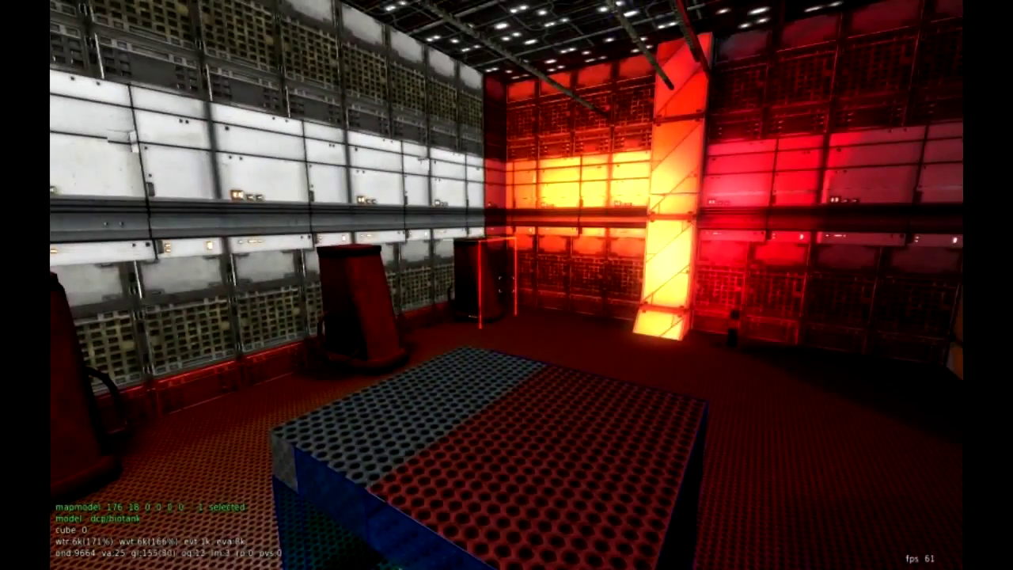
mouse_move(506, 285)
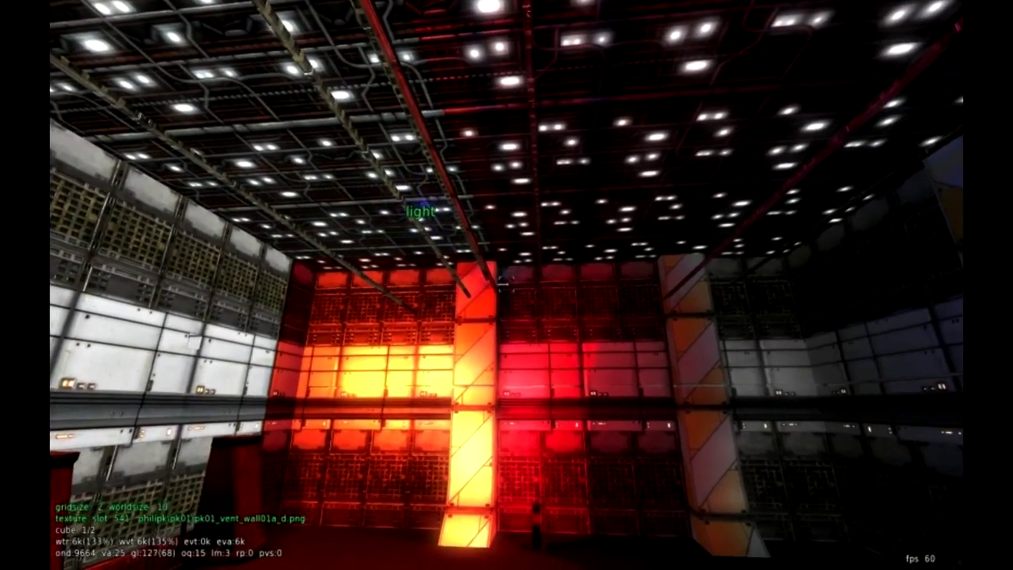
key("F5")
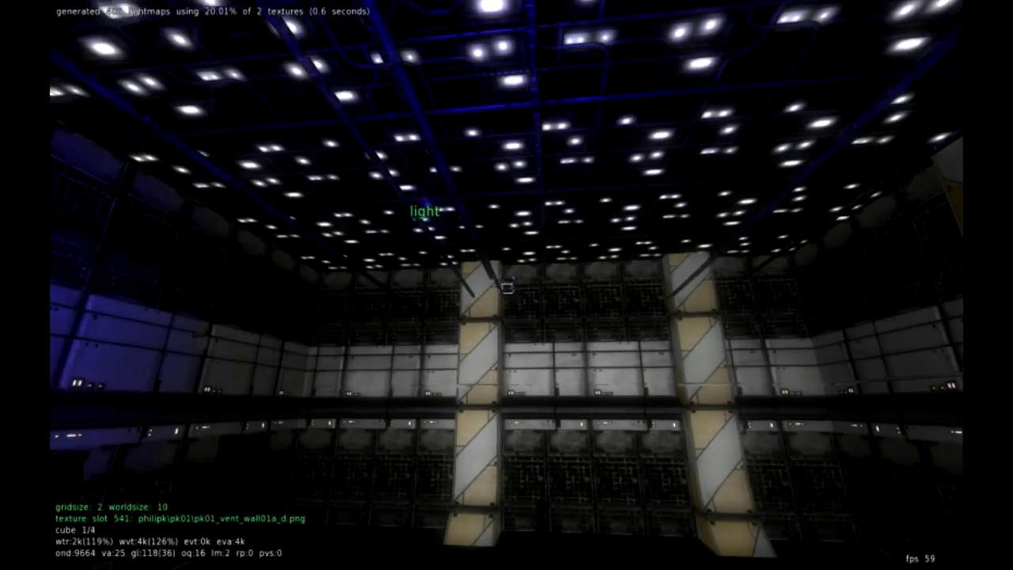
key("s")
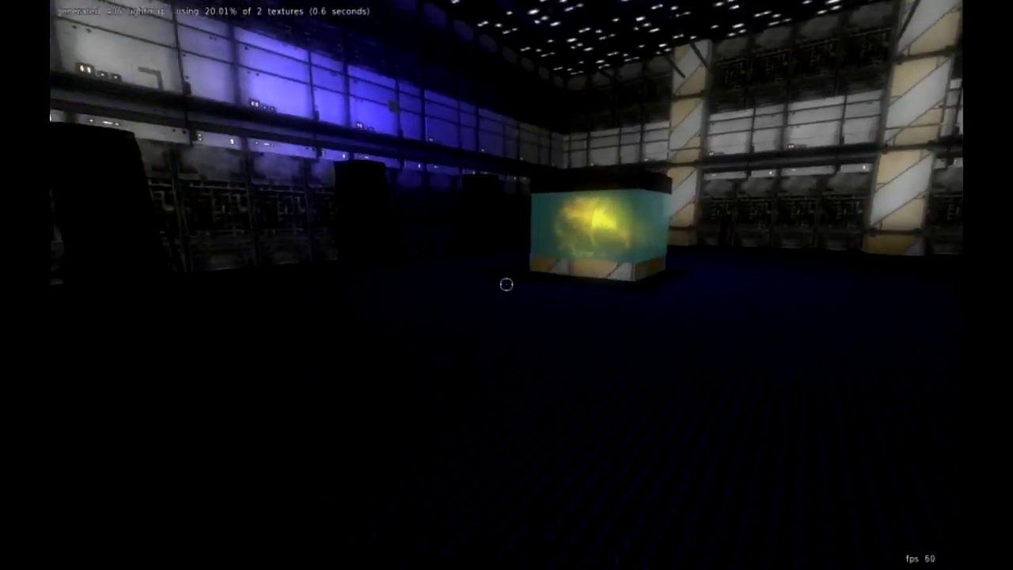
key("w")
key("s")
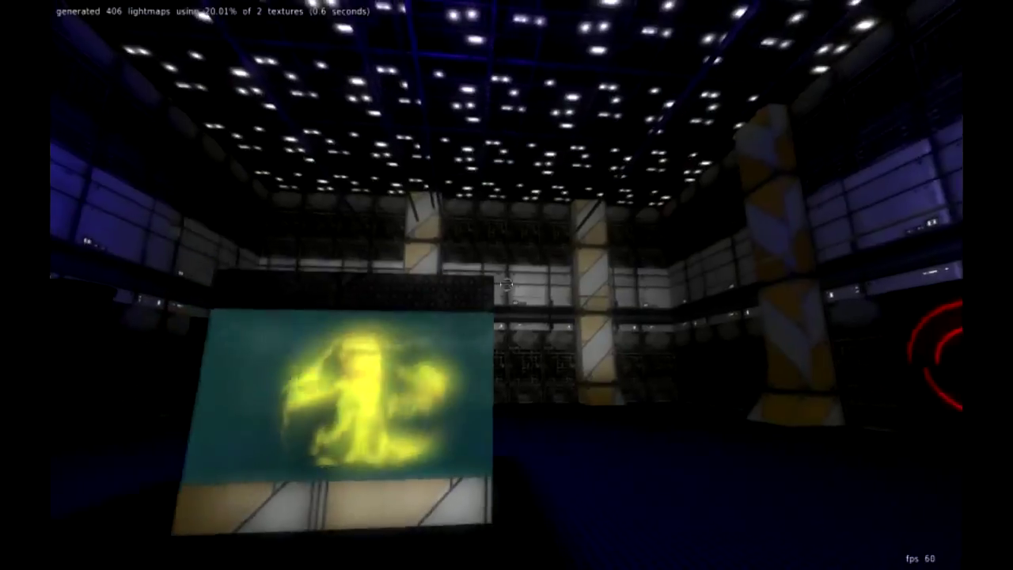
In edit mode, set the blue light's radius to 287 and its green value to 58
key("e")
left_click_drag(507, 285, 507, 285)
key("F3")
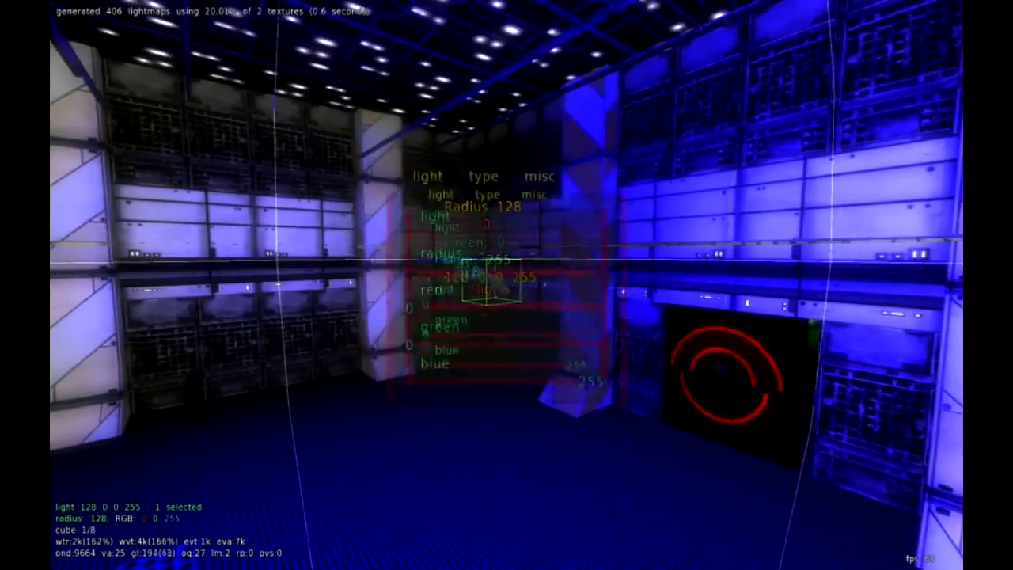
key("a")
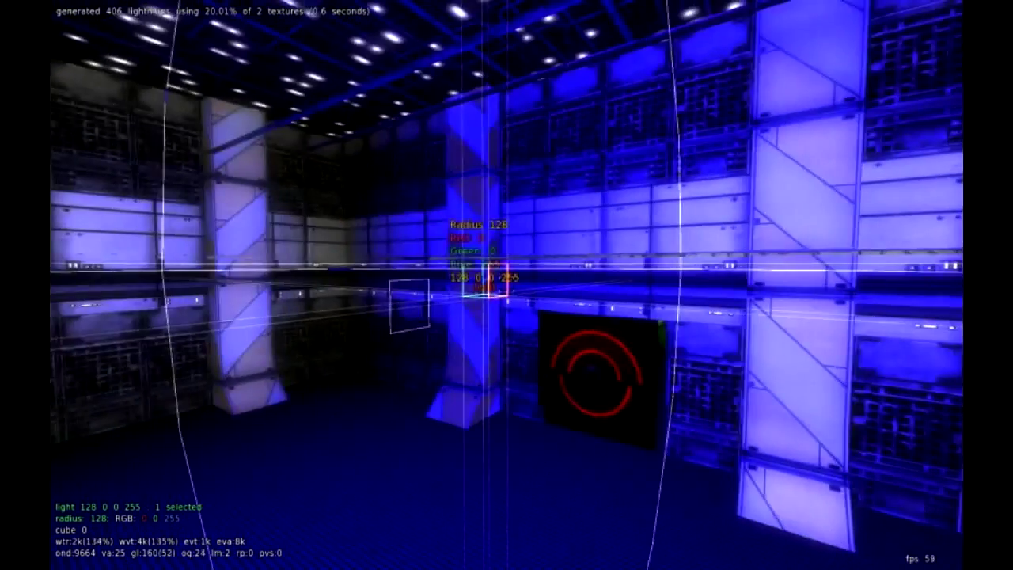
key("d")
key("w")
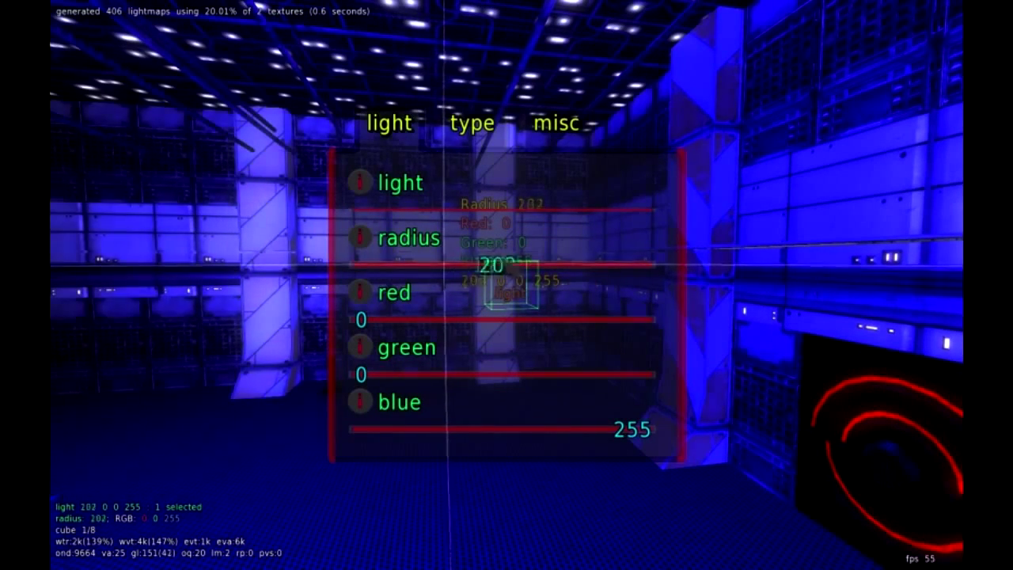
left_click_drag(404, 382, 422, 380)
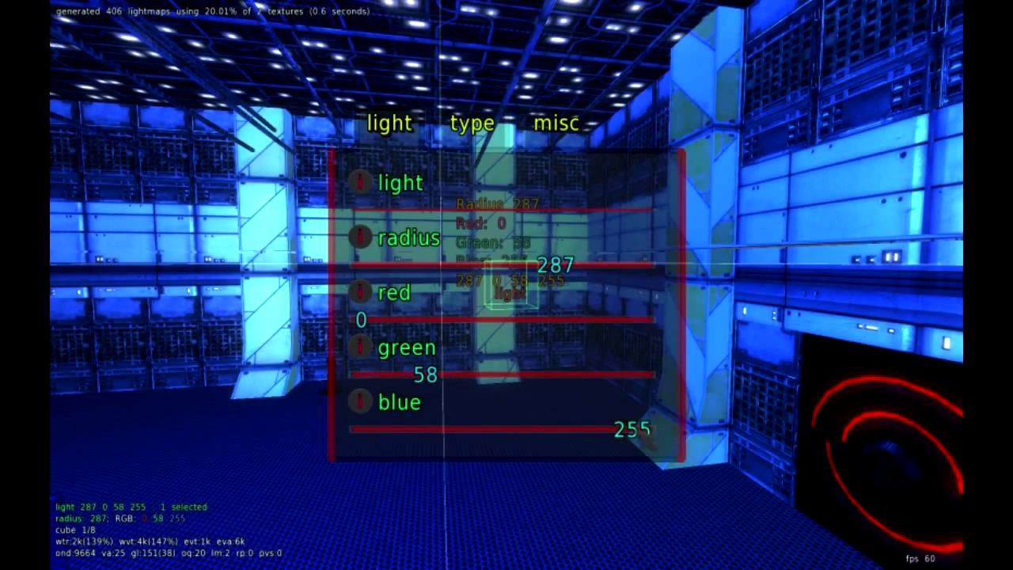
Recalculate the map's lightmaps with the adjusted blue light and inspect the room in play mode
key("Escape")
key("e")
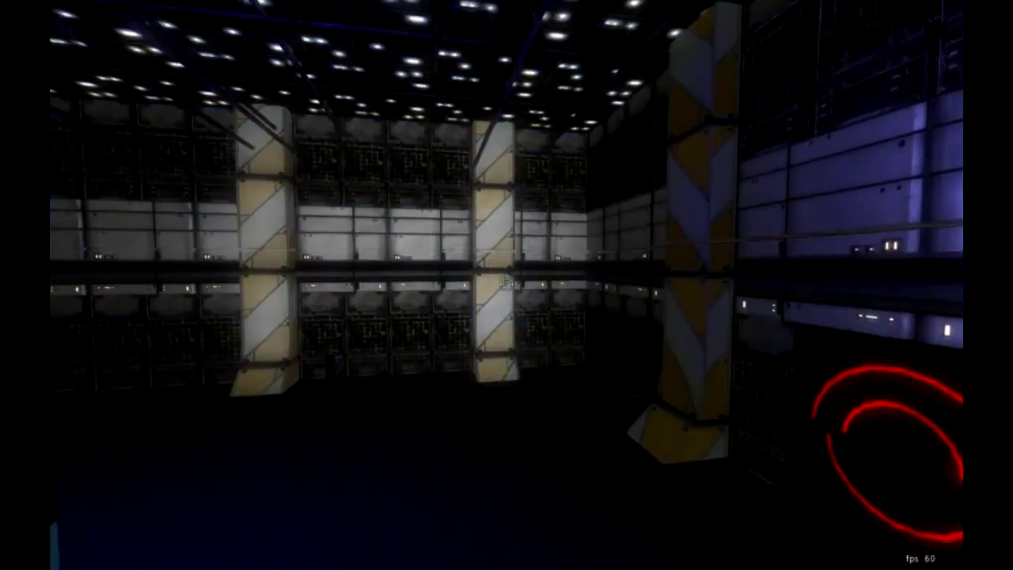
key("s")
key("e")
key("w")
key("e")
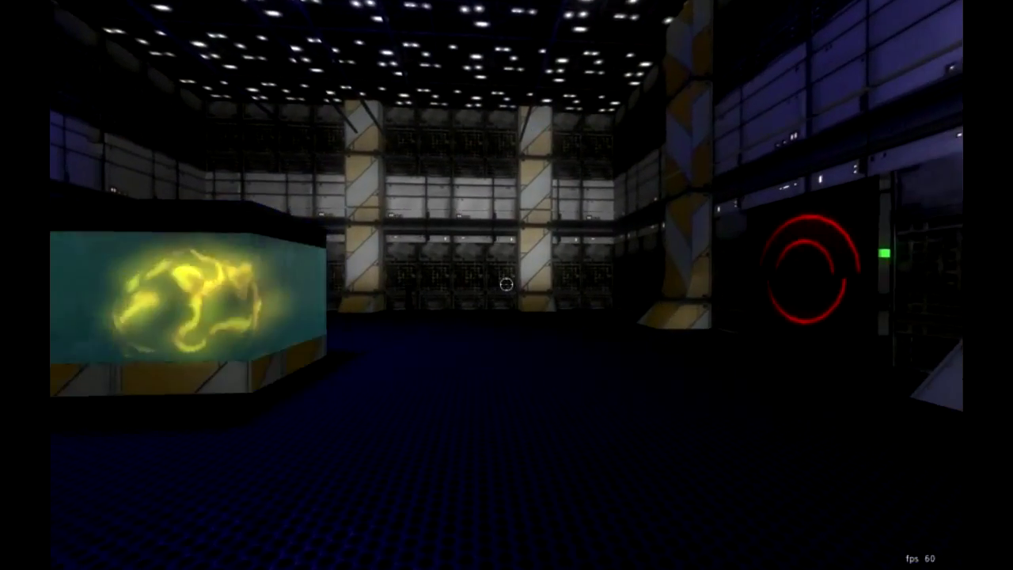
key("e")
key("l")
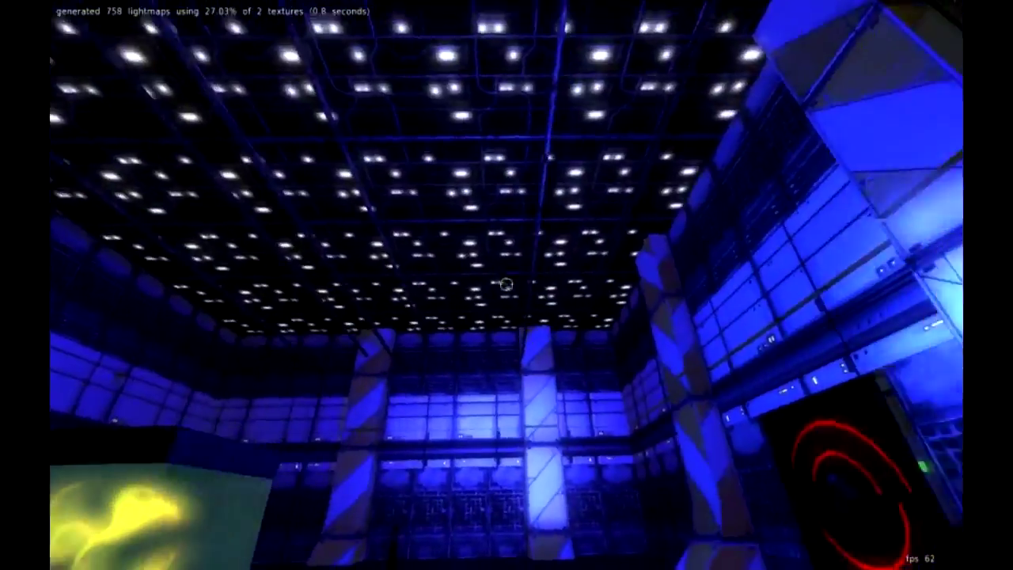
key("s")
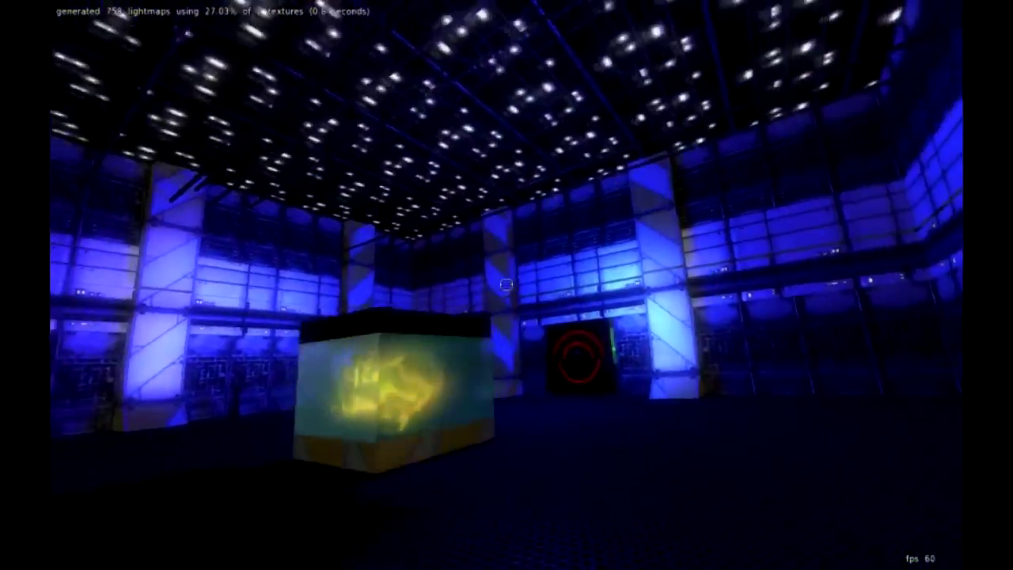
key("w")
Move the blue light outside above the roof, make its radius infinite, and recalculate the map's lightmaps
key("e")
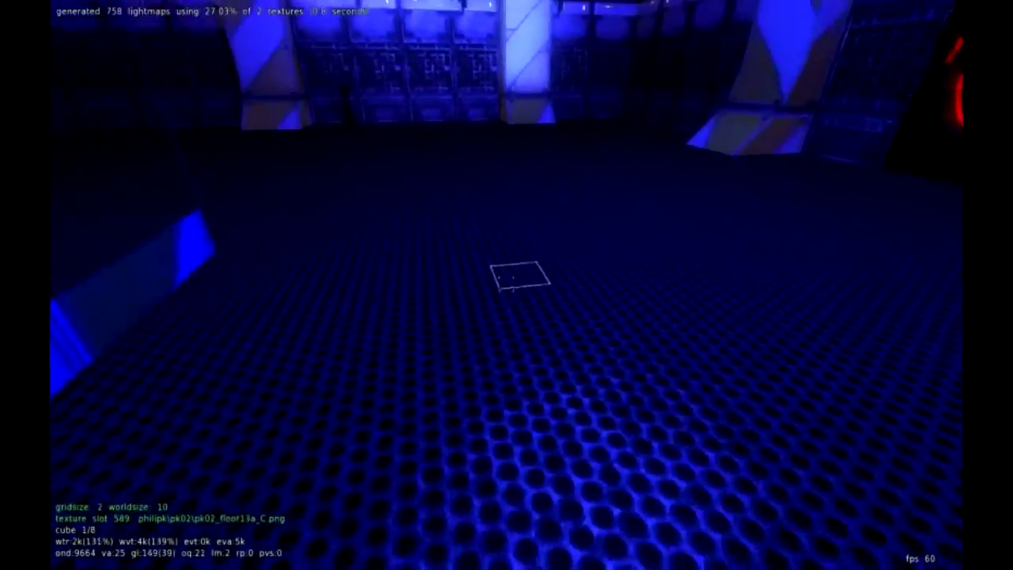
key("s")
key("w")
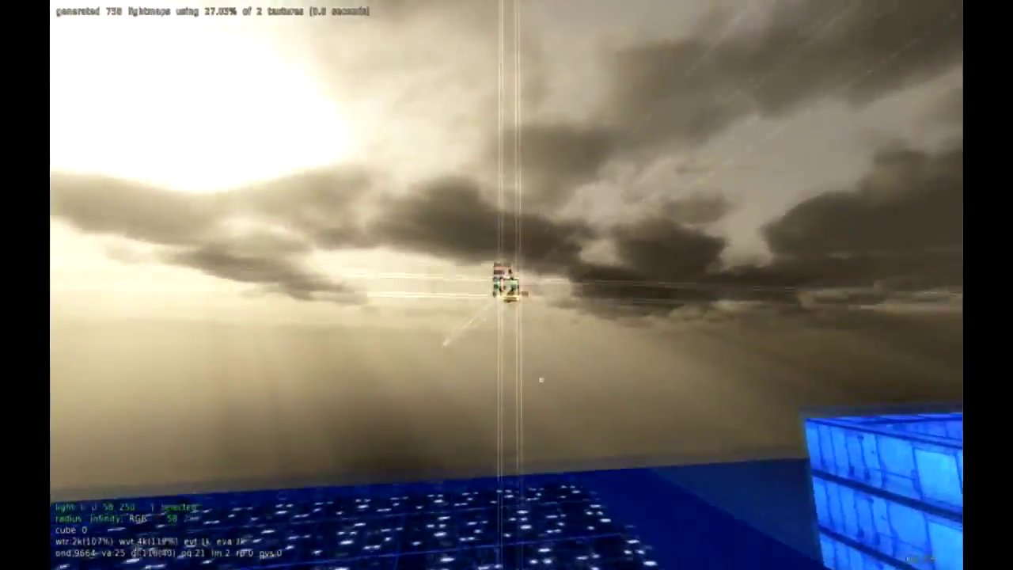
key("s")
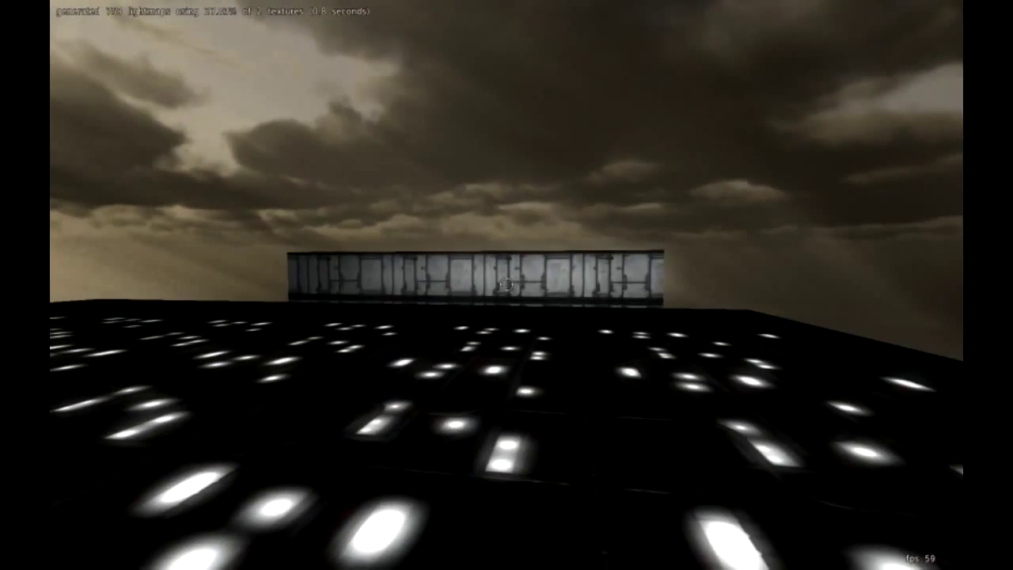
key("F7")
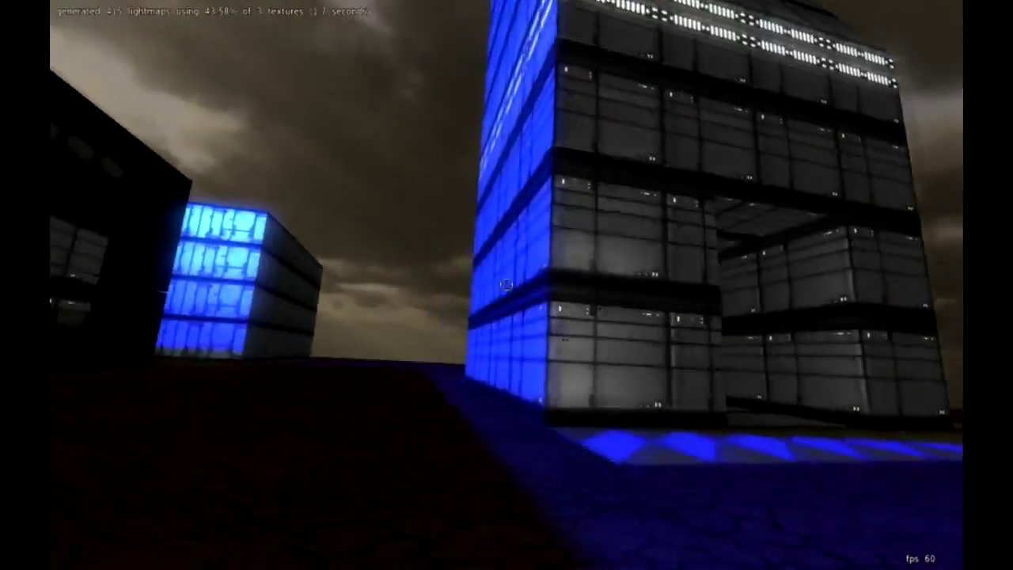
Examine how the blue light falls on the outdoor buildings and rooftops, and check the room with the glowing cube
key("w")
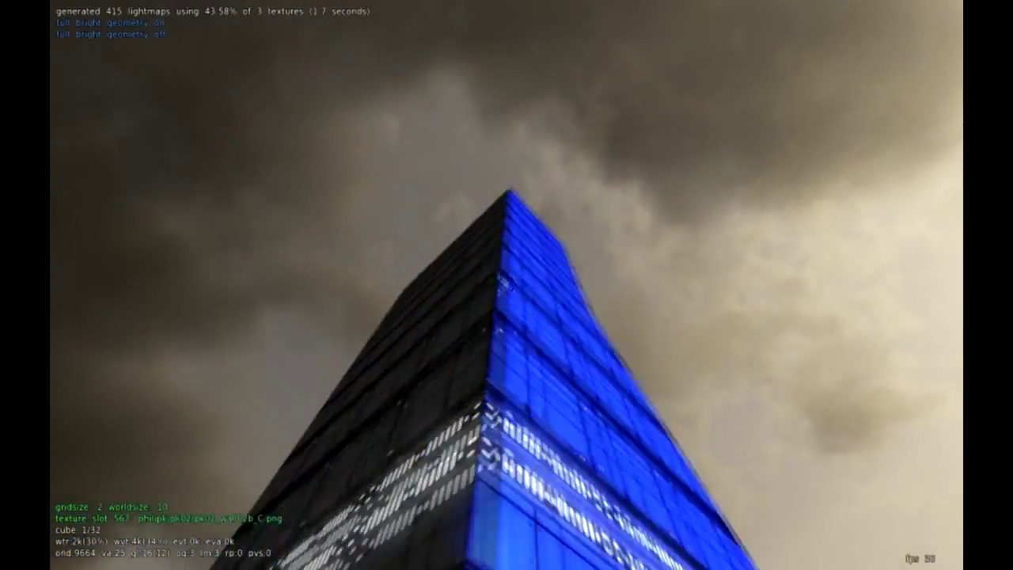
key("w")
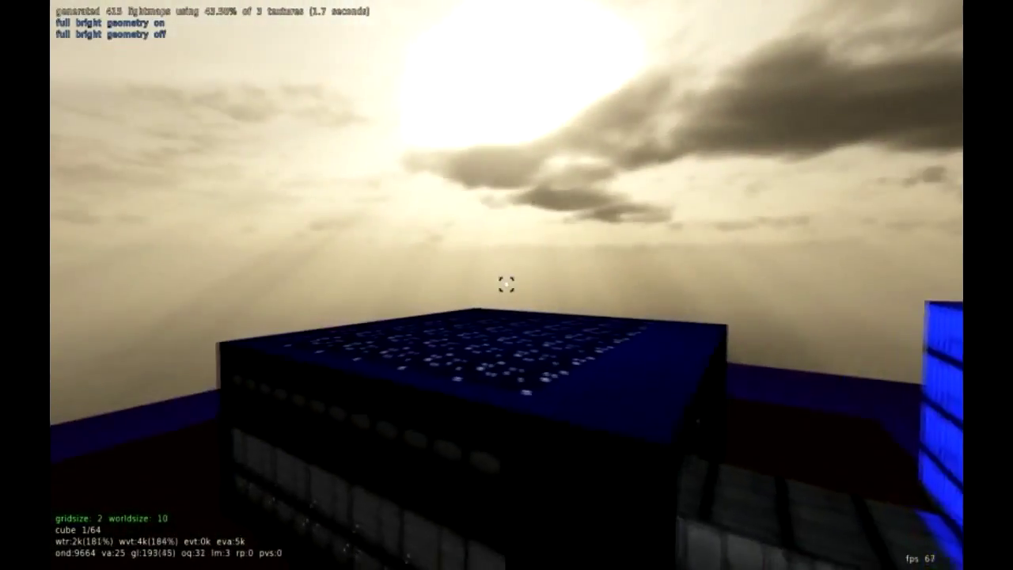
key("w")
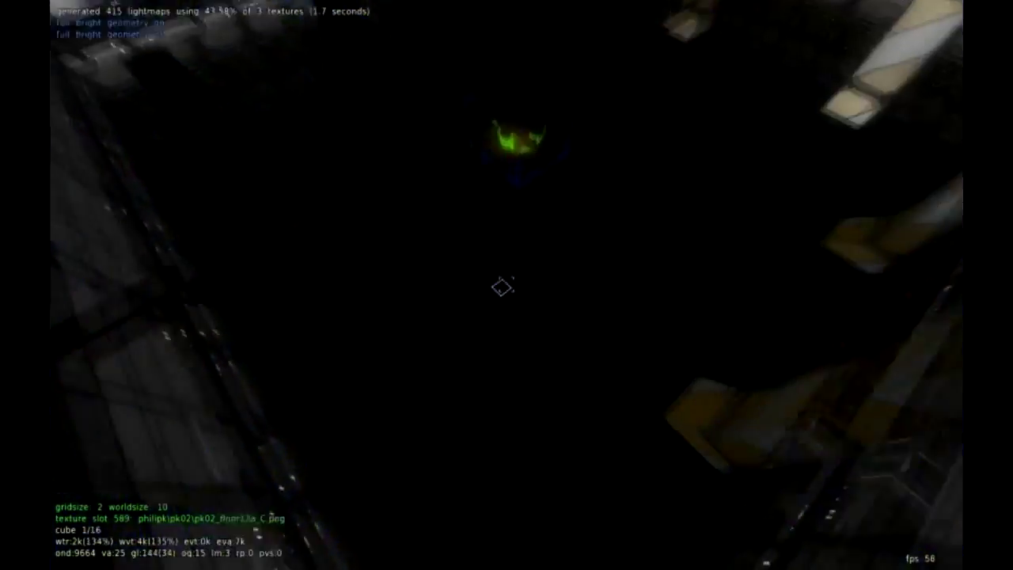
key("w")
key("s")
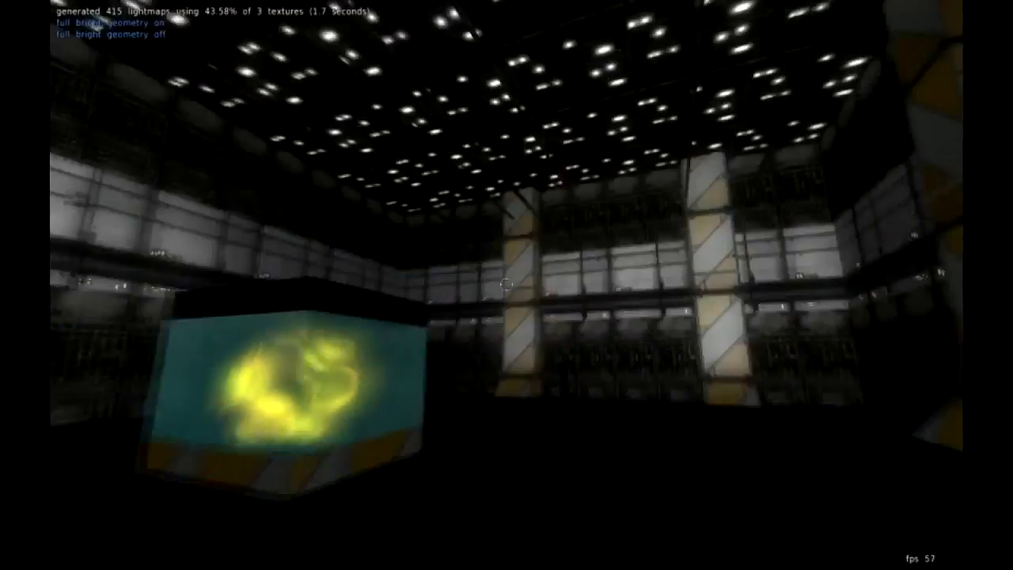
key("w")
key("e")
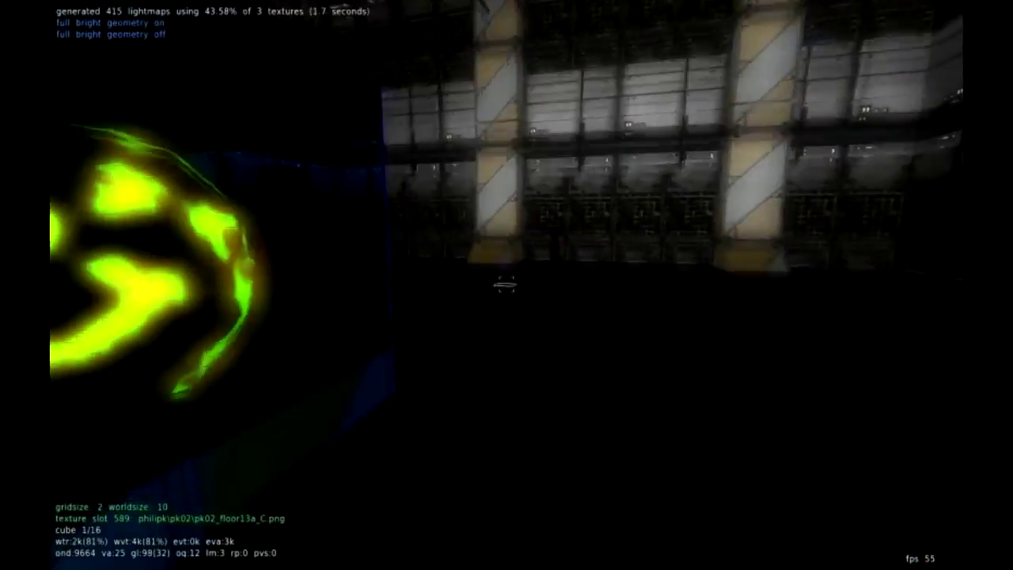
key("s")
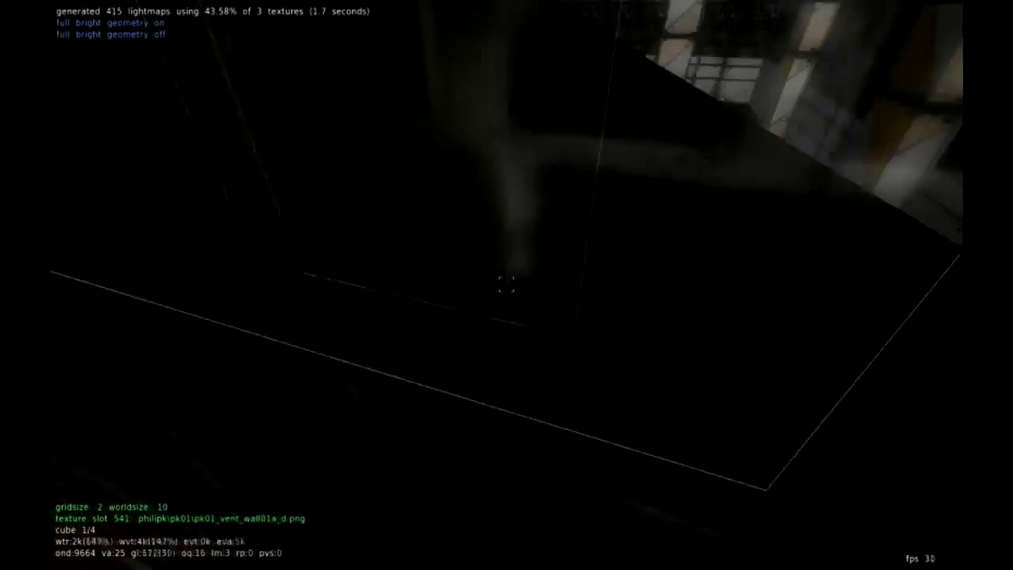
Spawn a new light with radius 64 and RGB 240 200 150 on the floor between the glowing cube and the red circles
key("w")
left_click(507, 284)
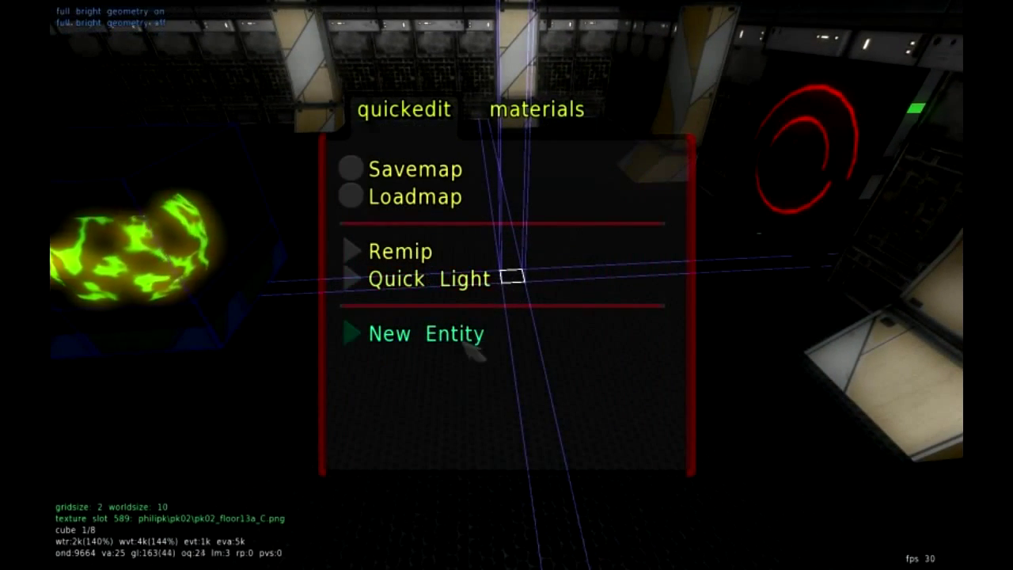
left_click(427, 278)
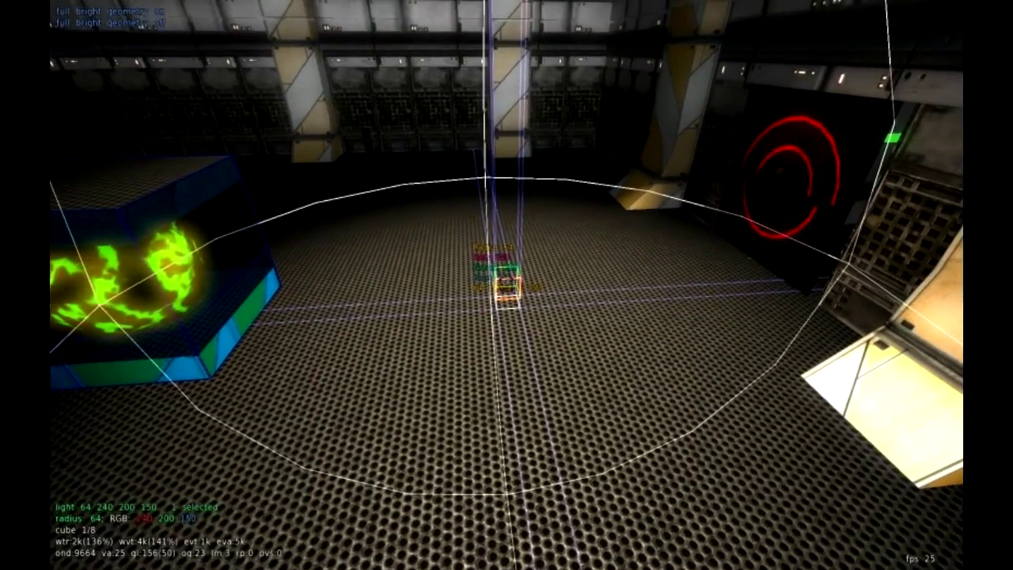
Set the new light's radius to 246, red to 71, green to 1 and blue to 44
key("period")
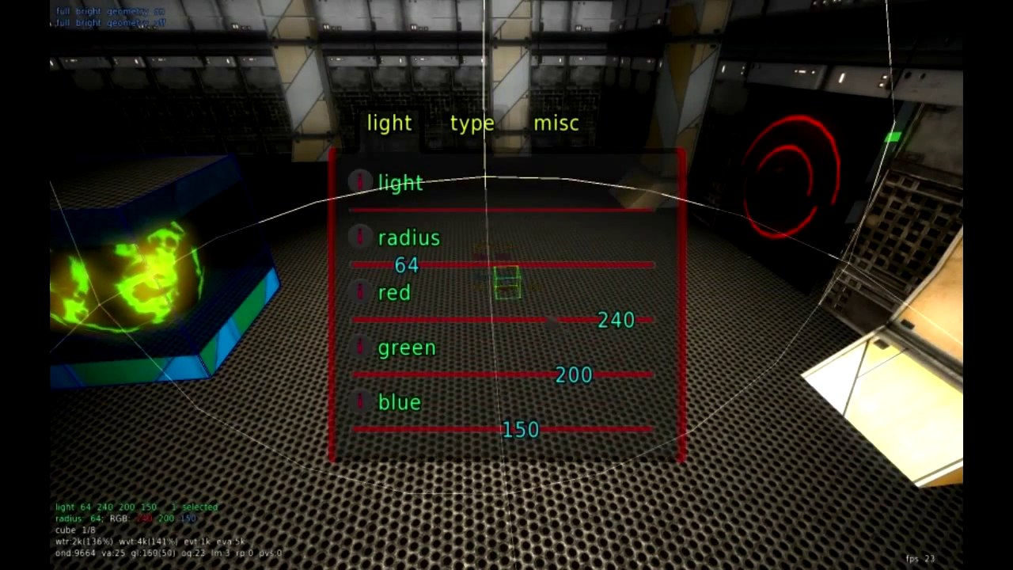
left_click_drag(602, 326, 511, 329)
left_click_drag(425, 284, 459, 285)
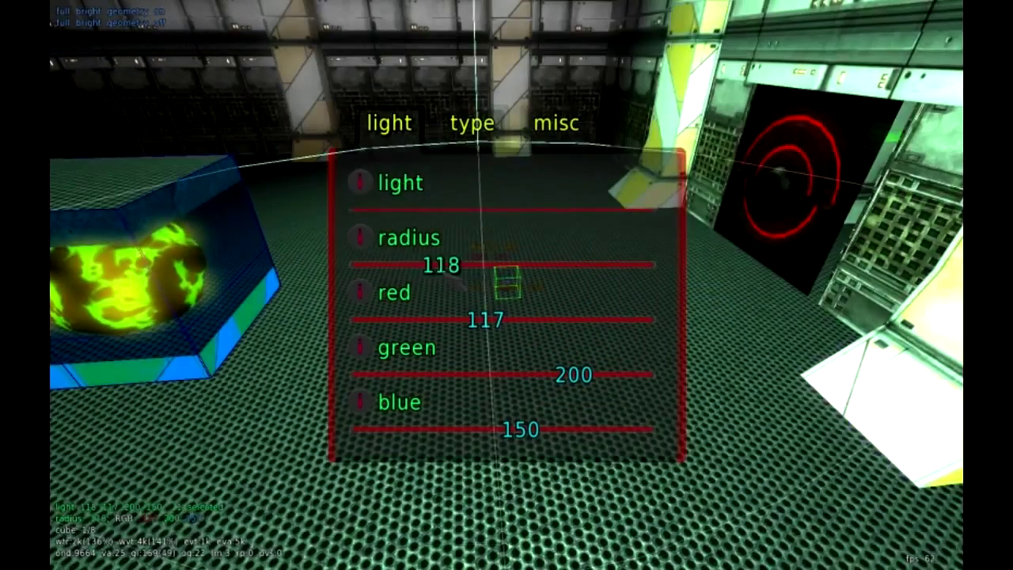
left_click_drag(581, 377, 460, 375)
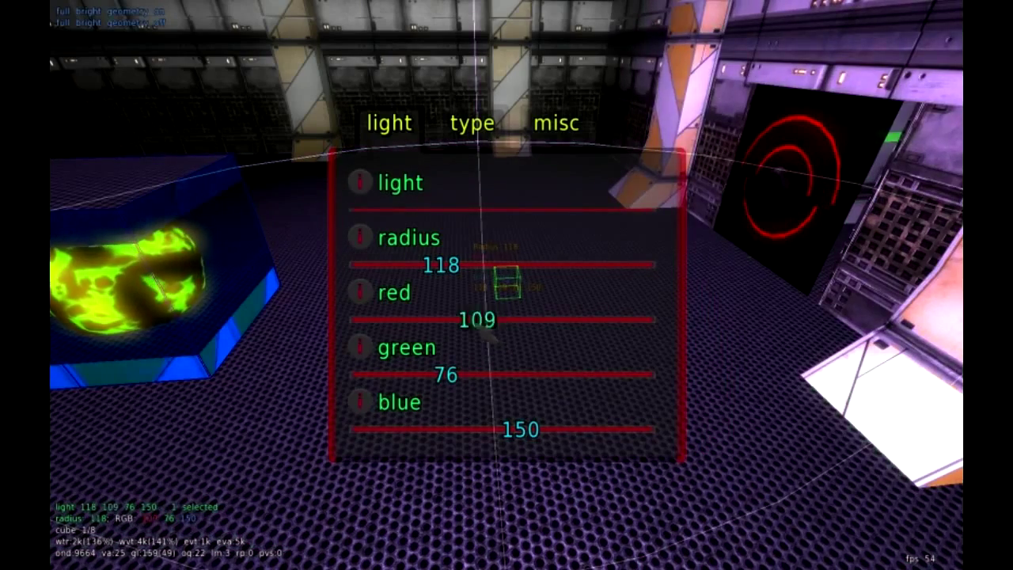
left_click_drag(492, 337, 448, 334)
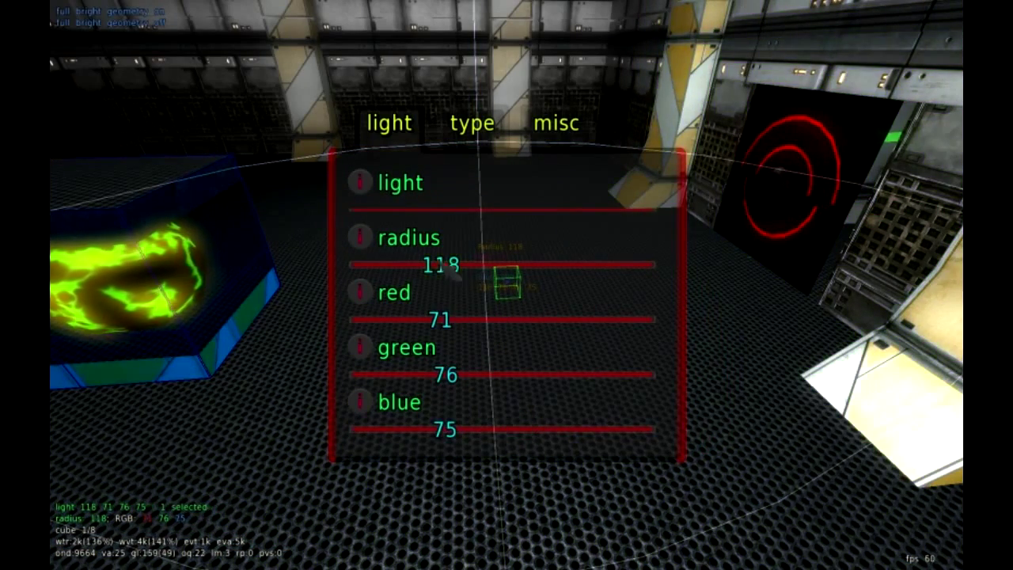
left_click_drag(452, 268, 528, 266)
left_click_drag(448, 357, 393, 391)
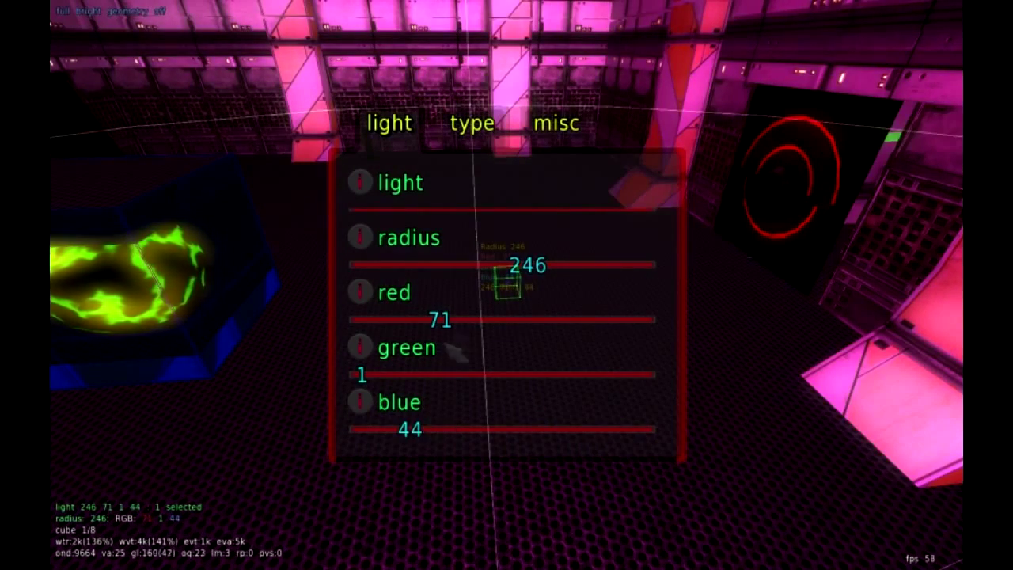
key("Escape")
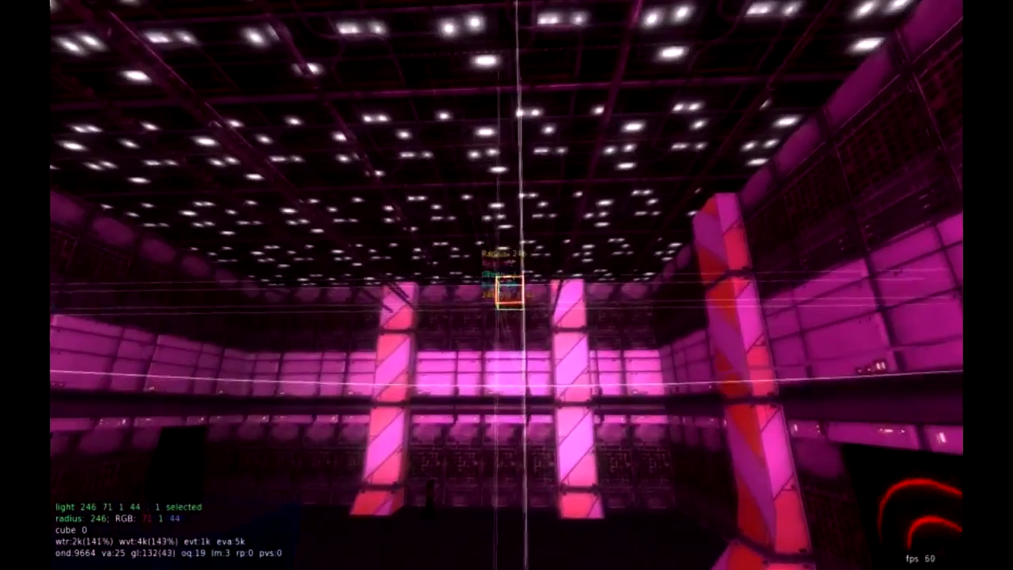
Raise the magenta light into the air, recalculate the map's lightmaps, and inspect the relit room
left_click_drag(509, 292, 512, 286)
key("F5")
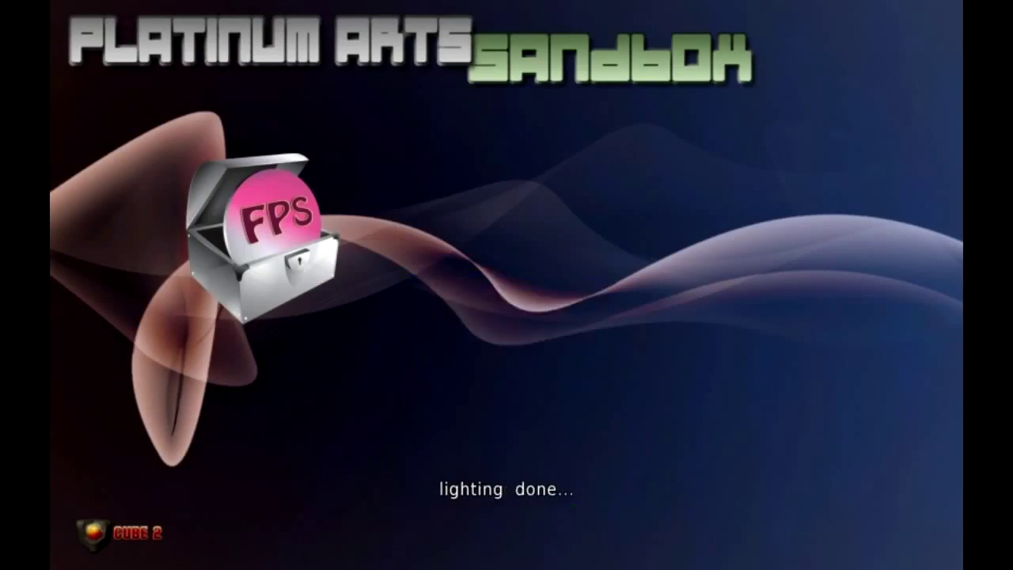
key("e")
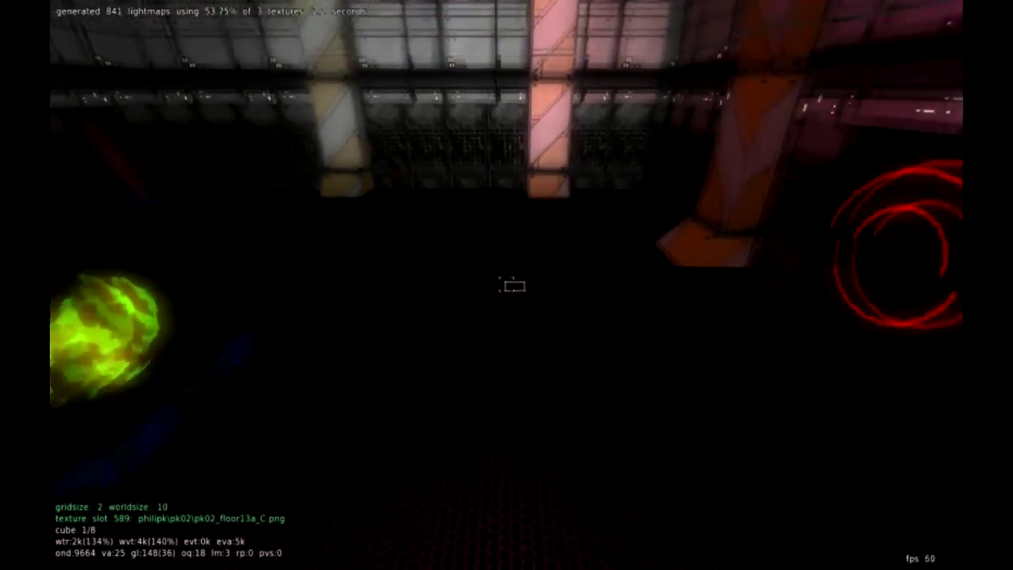
key("s")
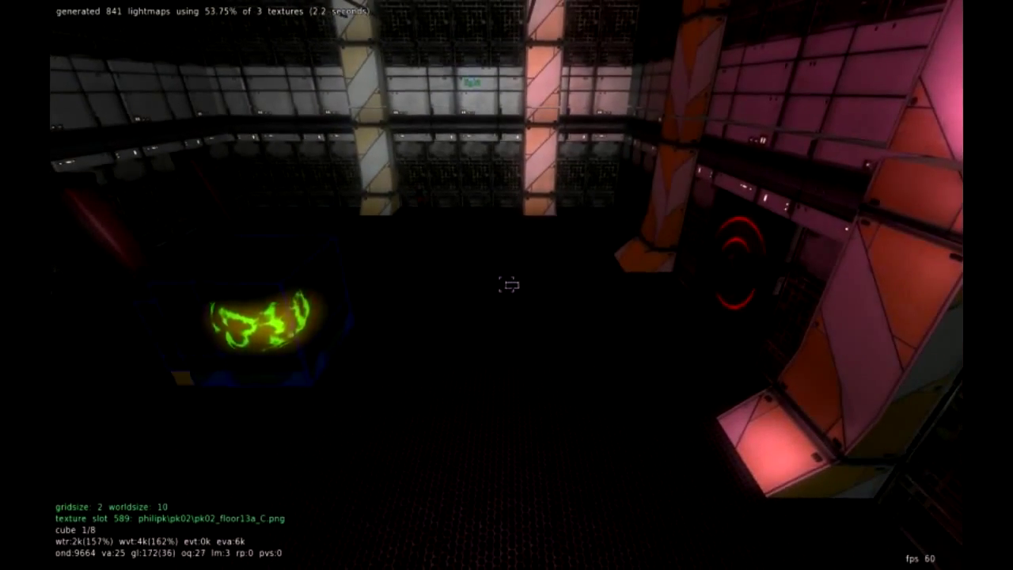
Select a rectangular floor area beside the glowing cube and extrude it upward into a rock-sided block
left_click(507, 285)
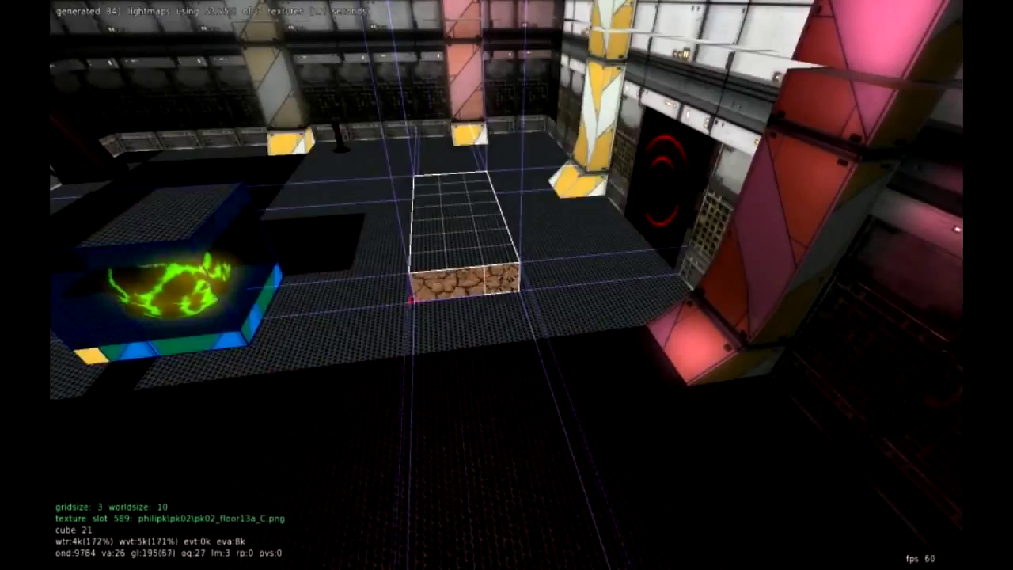
key("w")
key("s")
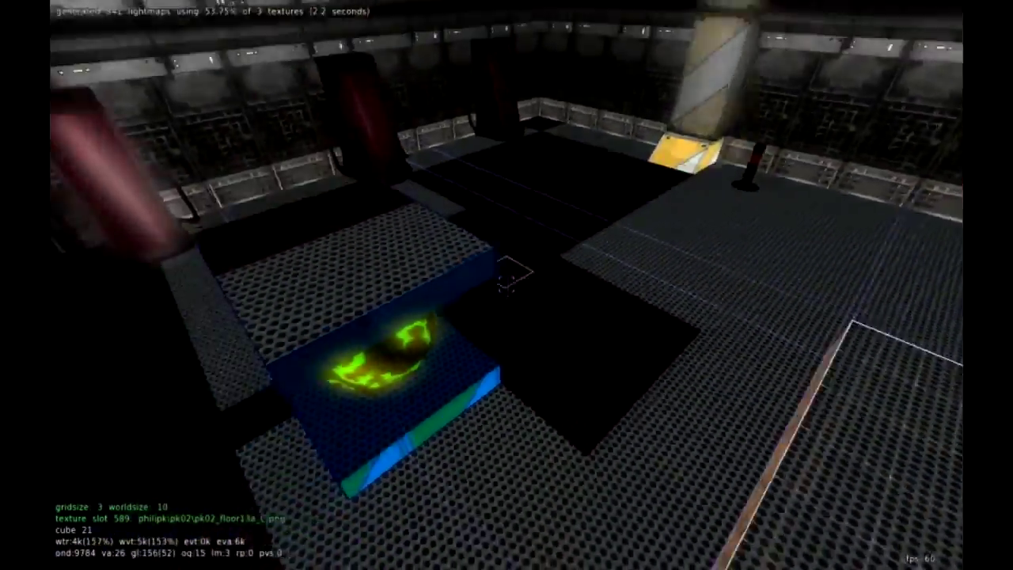
key("w")
key("s")
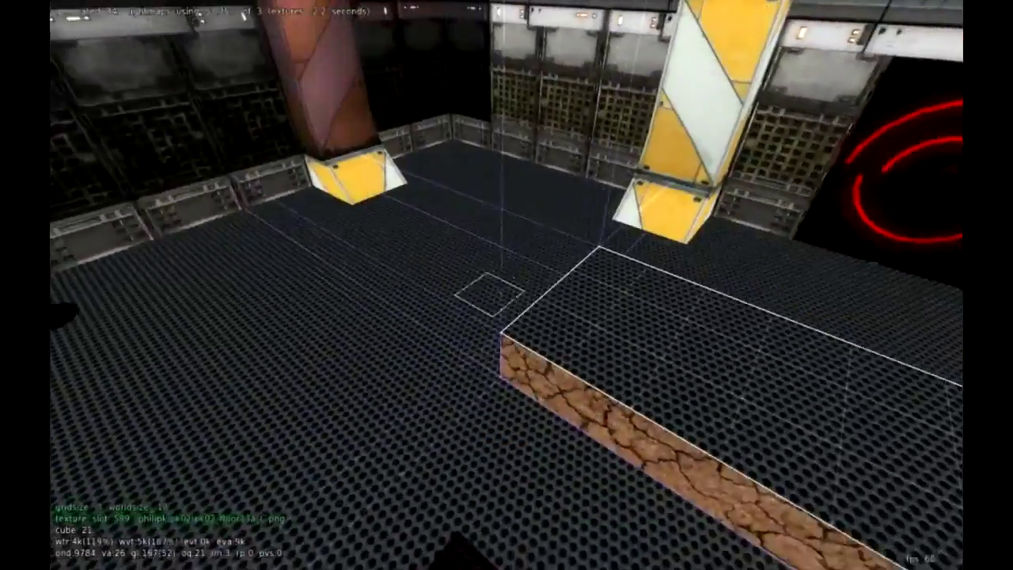
key("s")
scroll(507, 285, "down", 1)
key("a")
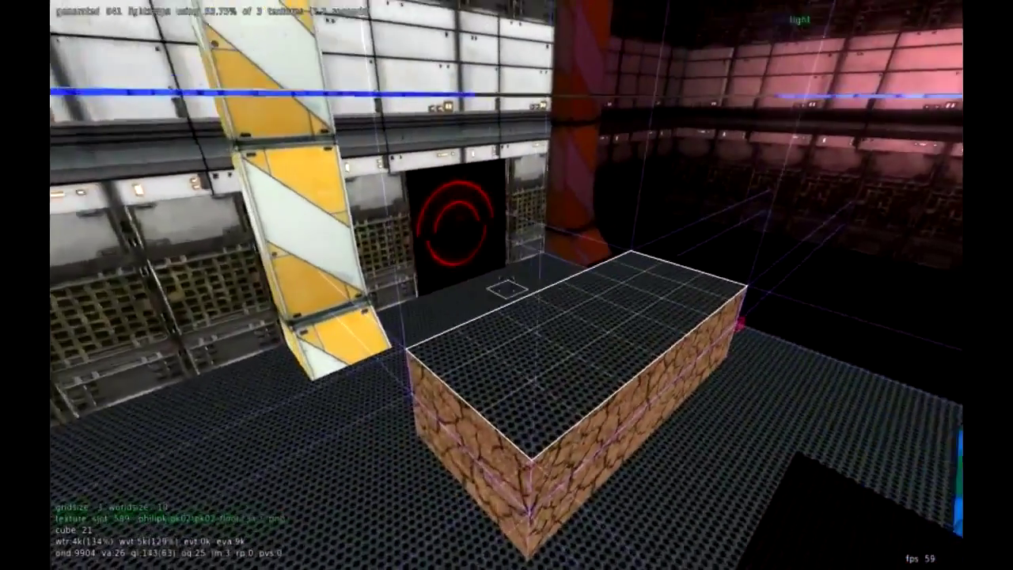
Recalculate the lightmaps with the raised block in place and inspect the room in play mode
key("l")
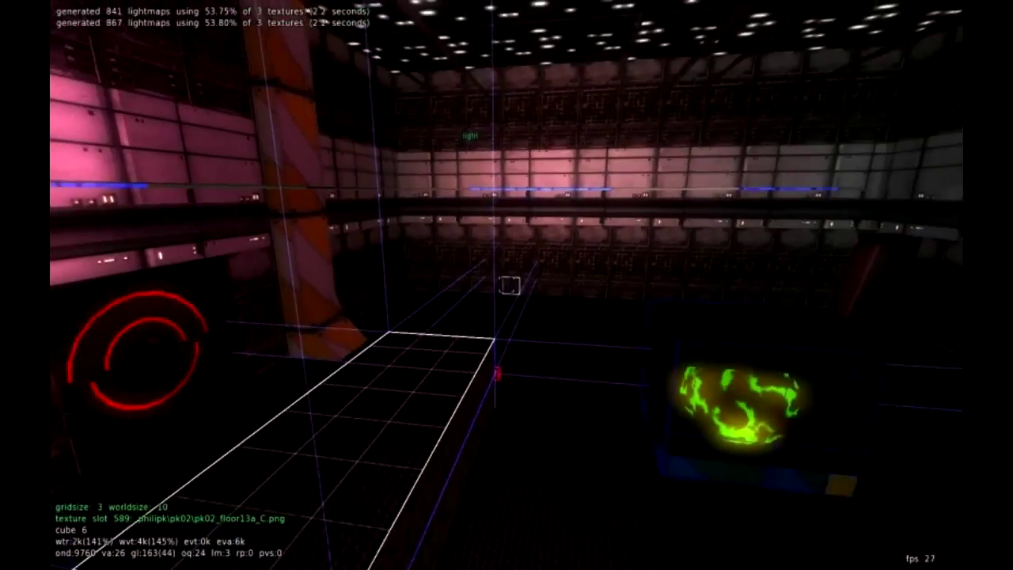
key("e")
key("w")
key("w")
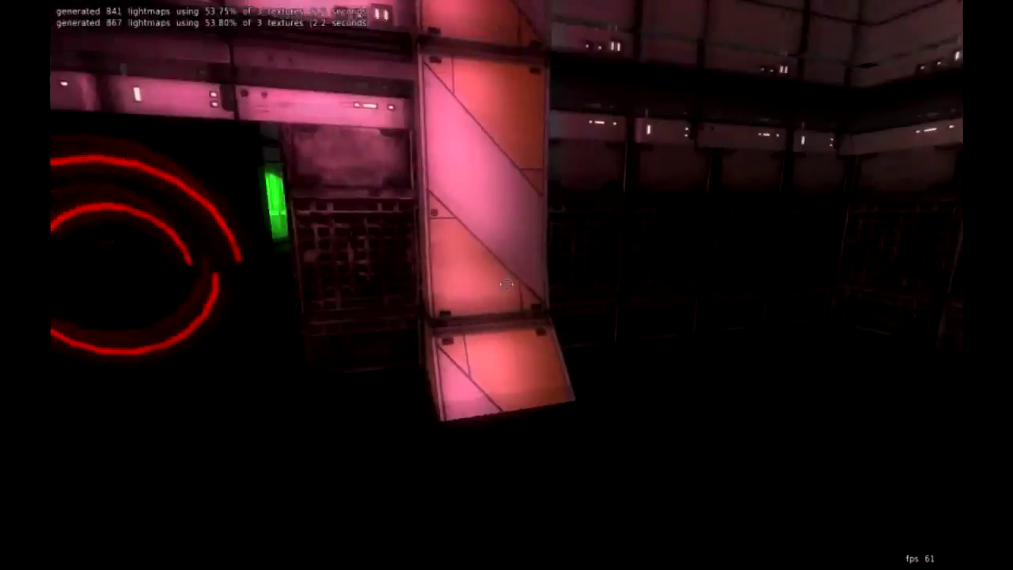
key("w")
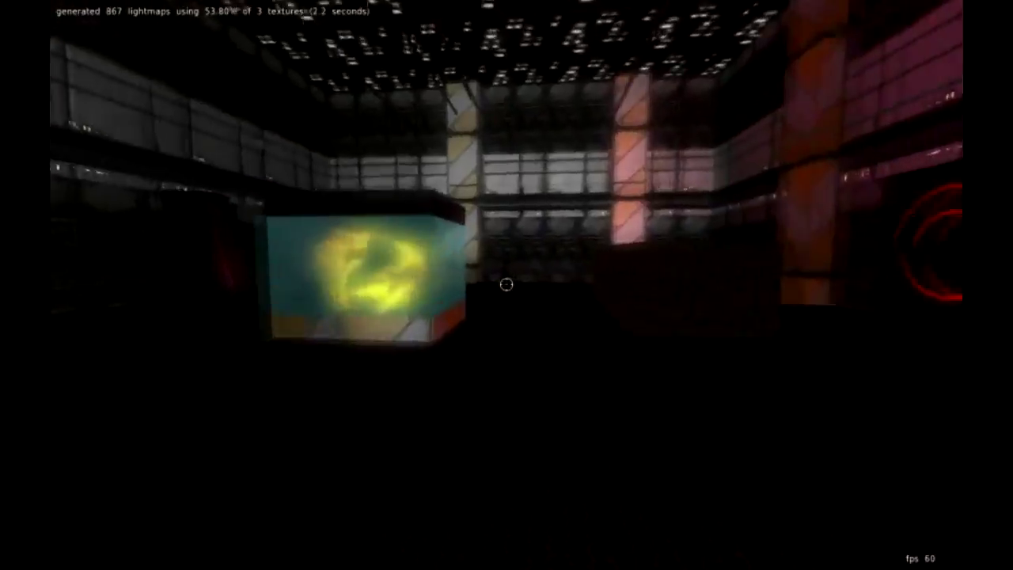
Create a new light entity on the floor beside the rock block and change its type to spotlight
key("e")
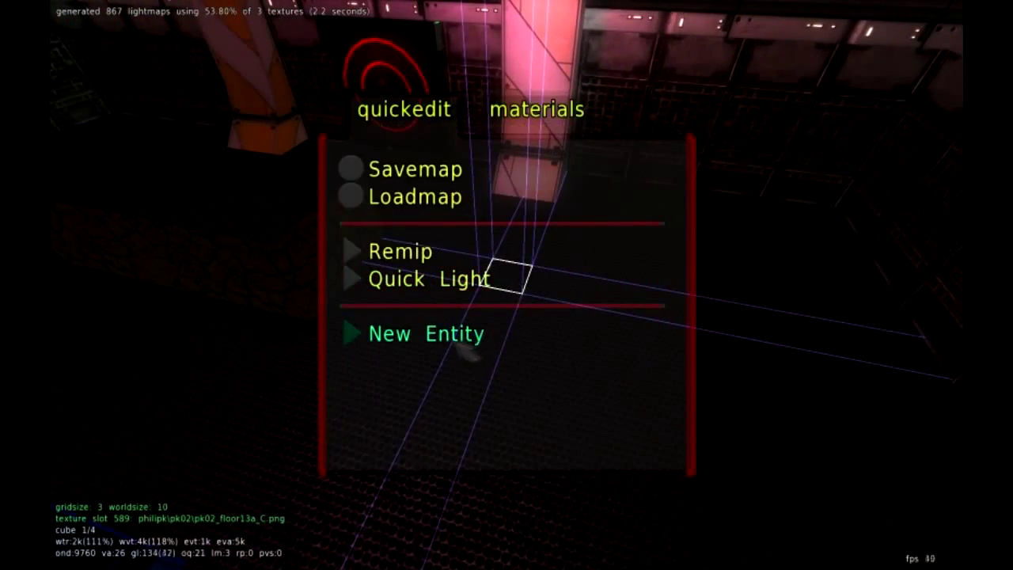
left_click(454, 342)
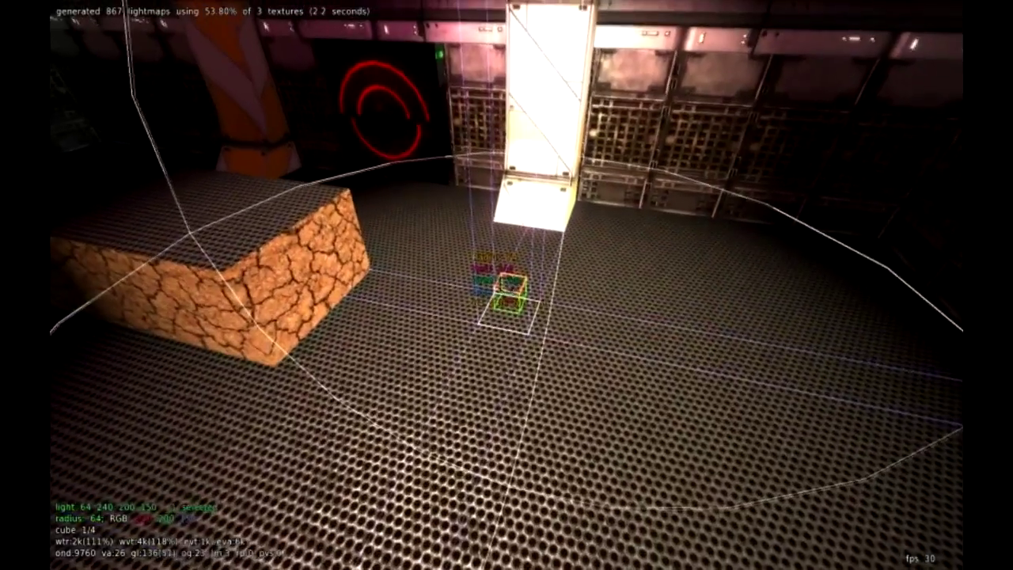
left_click(507, 285)
key("t")
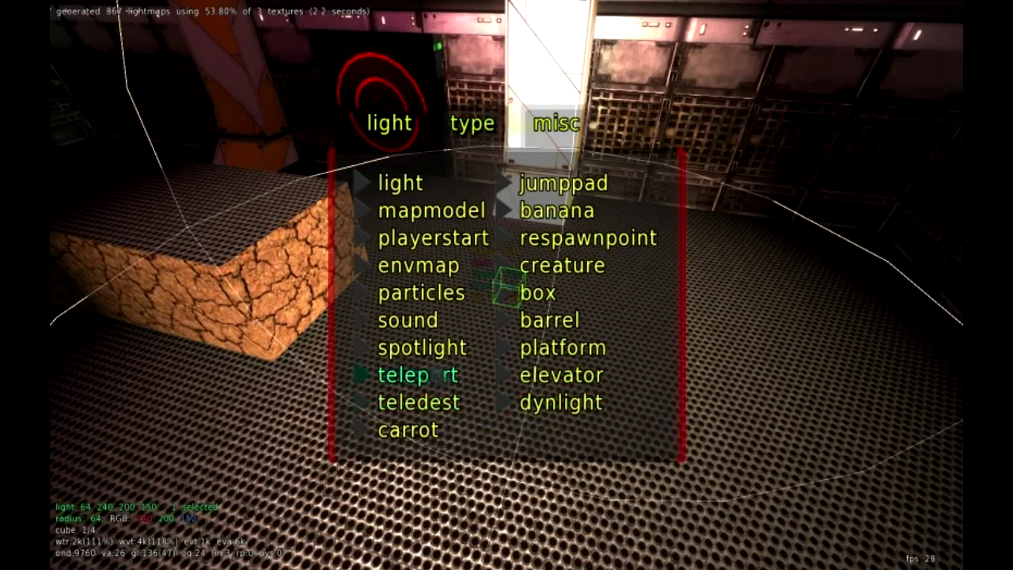
left_click(420, 348)
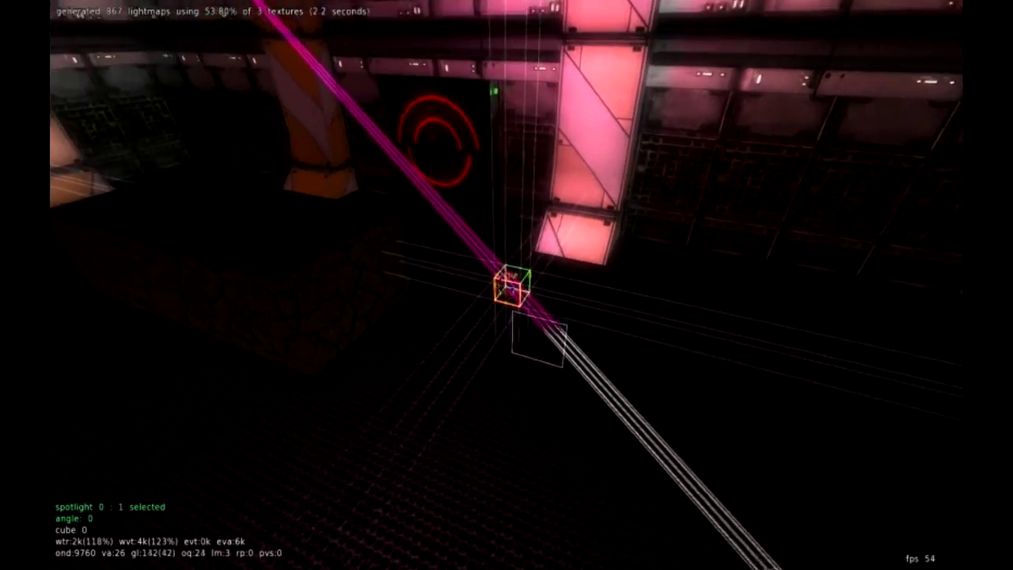
Set the spotlight's radius to 21, view its cone from several angles, and delete the spotlight
left_click_drag(507, 285, 507, 285)
key("w")
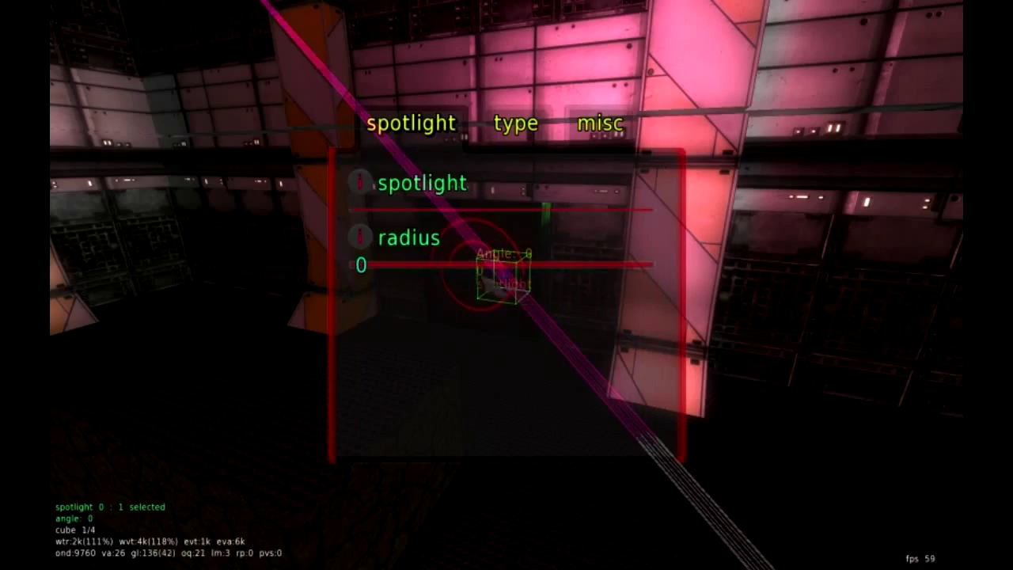
left_click_drag(378, 273, 405, 273)
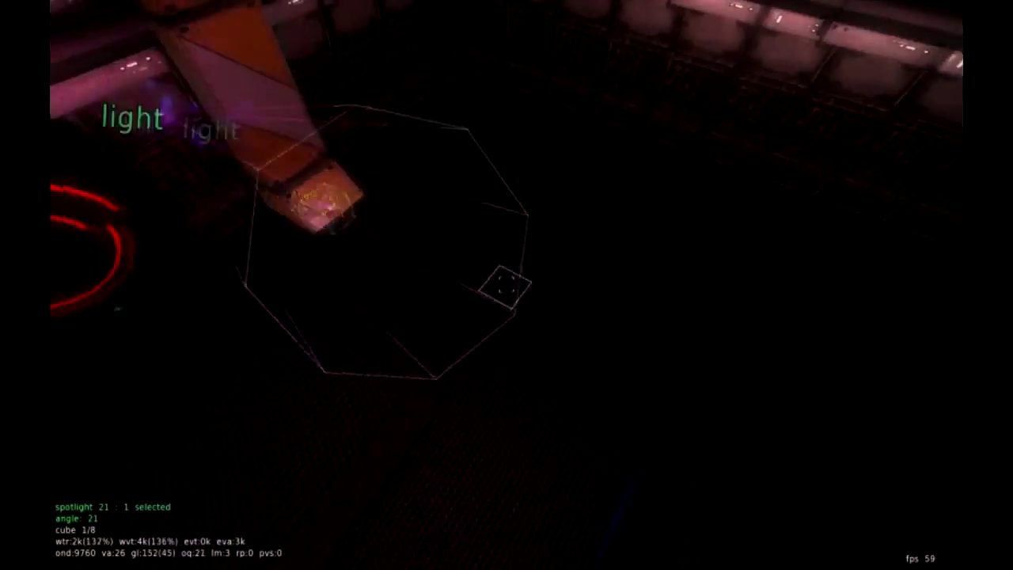
key("s")
key("w")
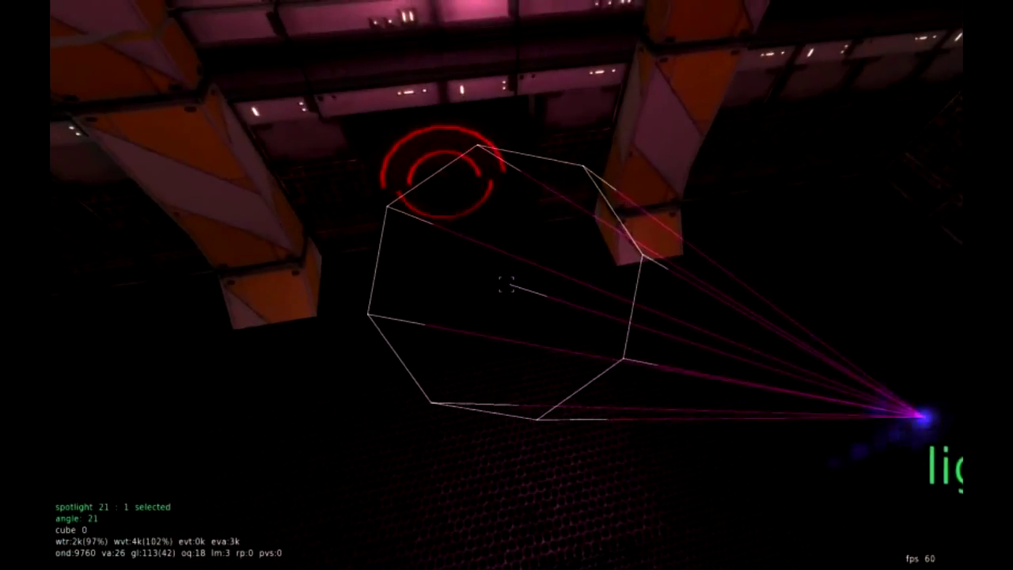
key("Delete")
Set the magenta light's radius to 400 and recalculate the lightmaps, checking the room in play mode
key("period")
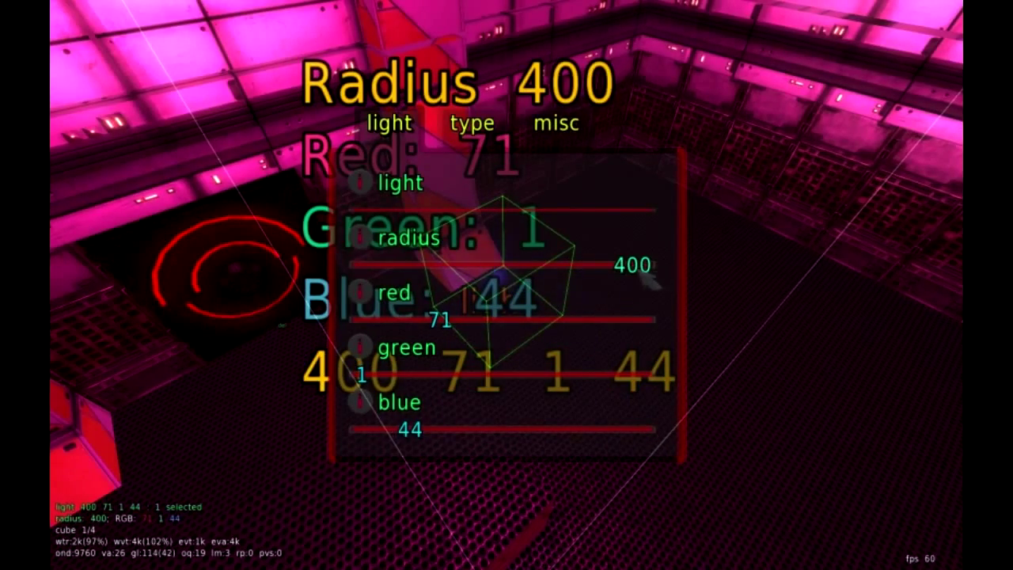
key("Escape")
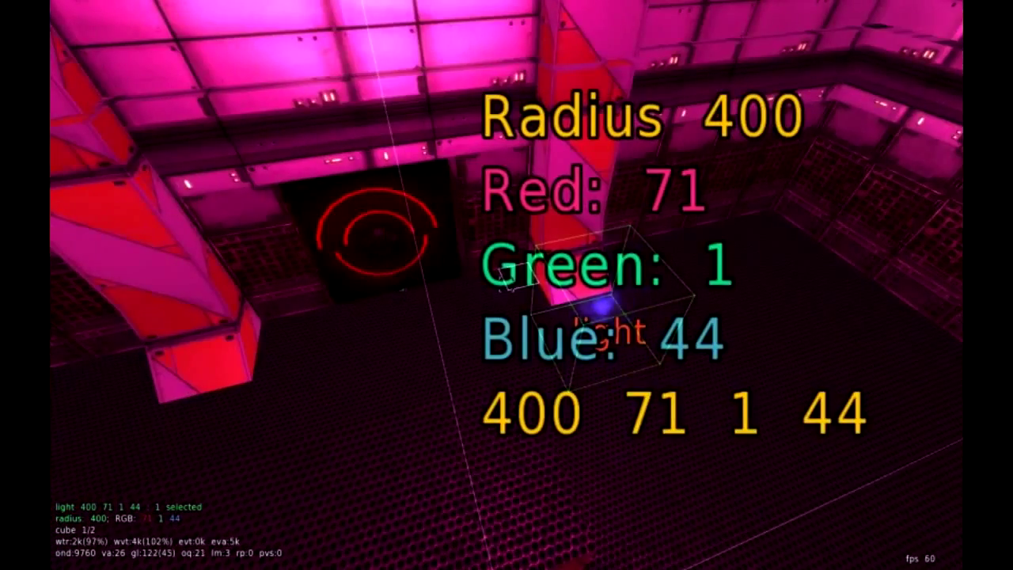
key("l")
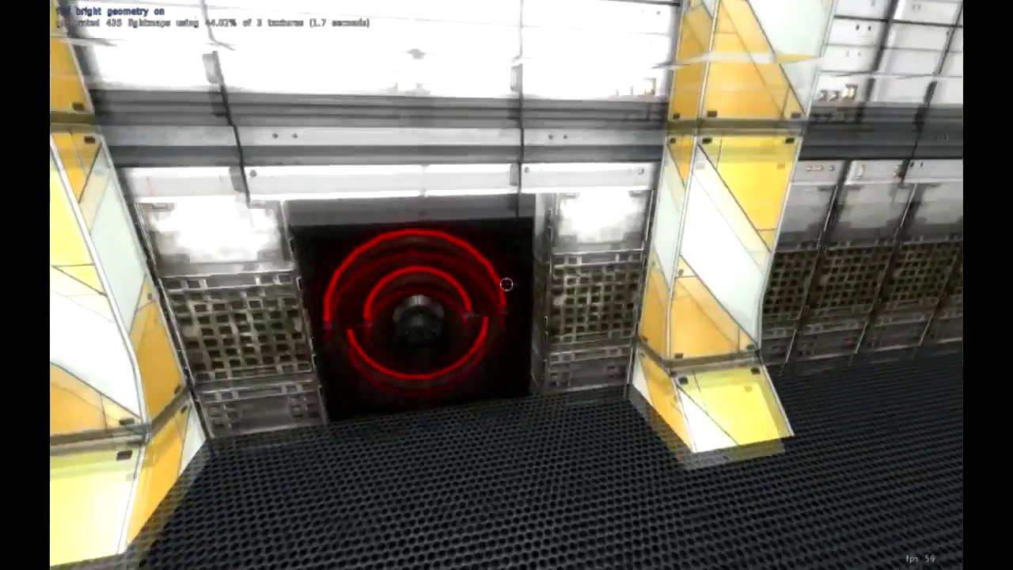
key("e")
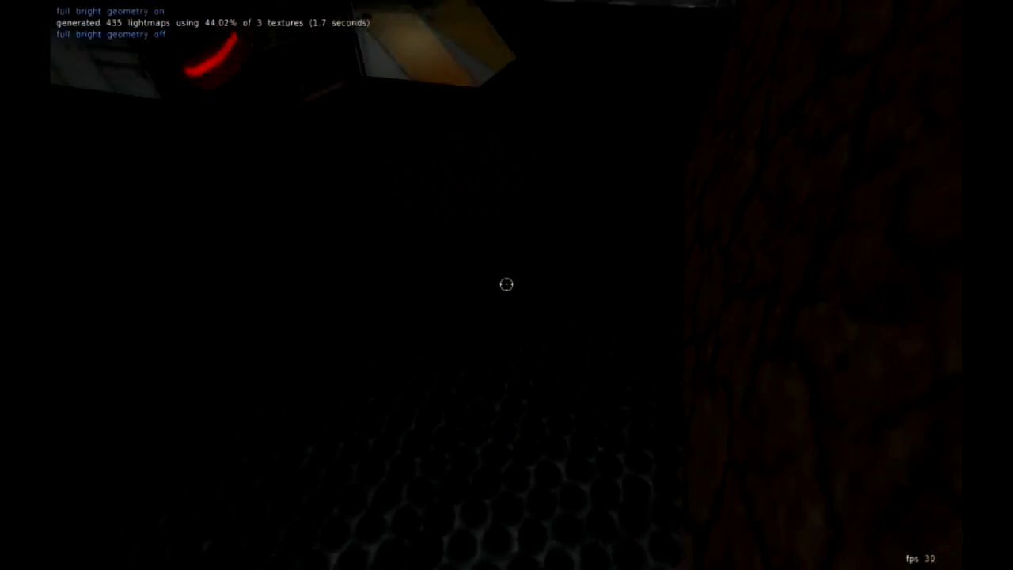
key("e")
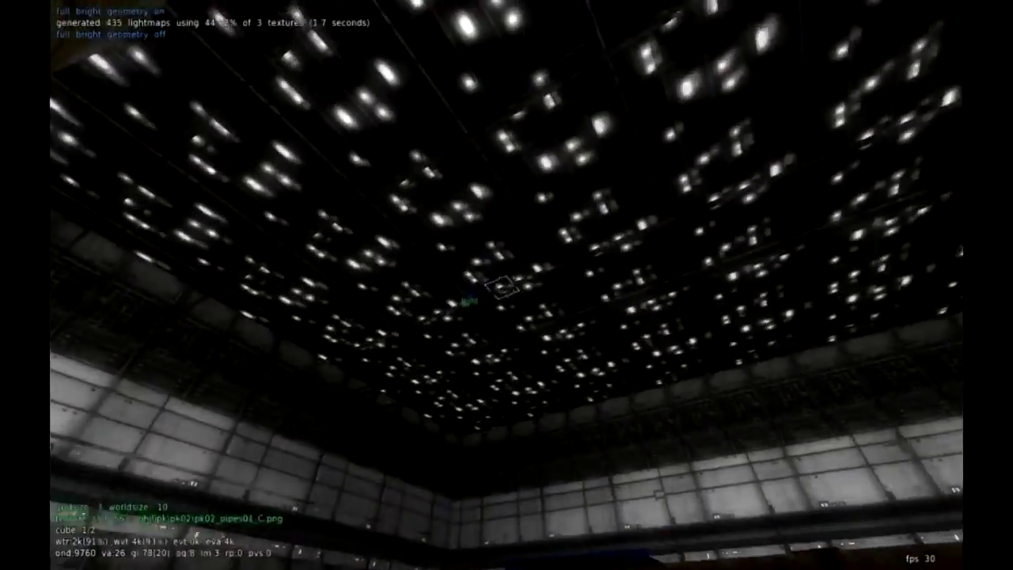
Select the magenta light below the ceiling, recalculate the lightmaps, and walk through the room to examine the lighting
left_click(507, 285)
key("w")
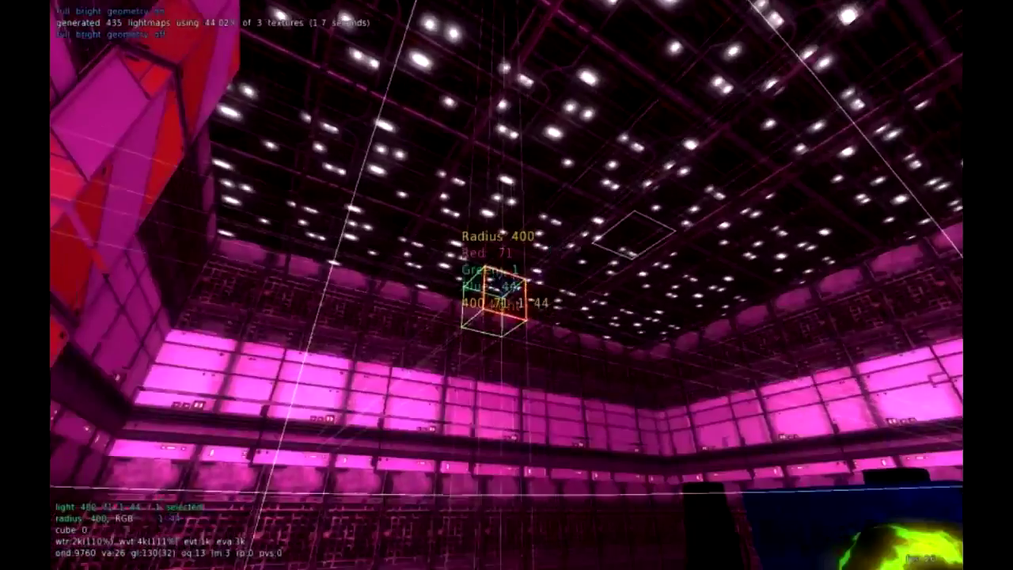
key("l")
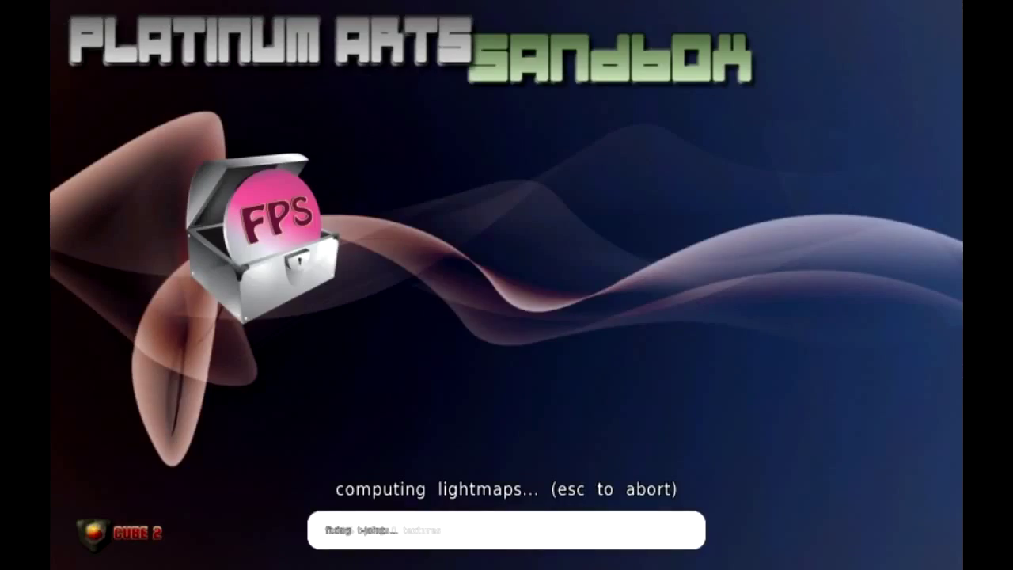
key("e")
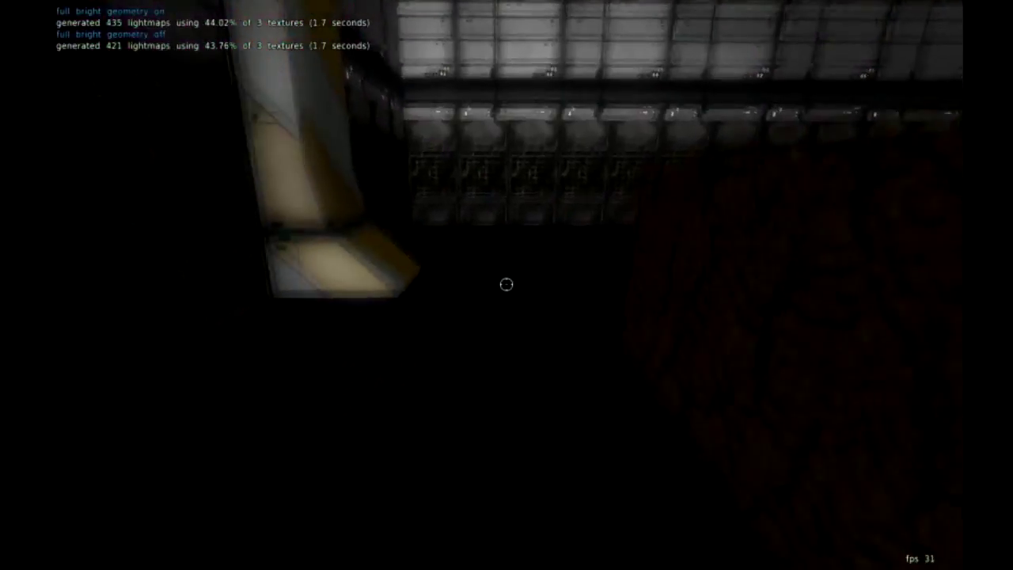
key("w")
key("w")
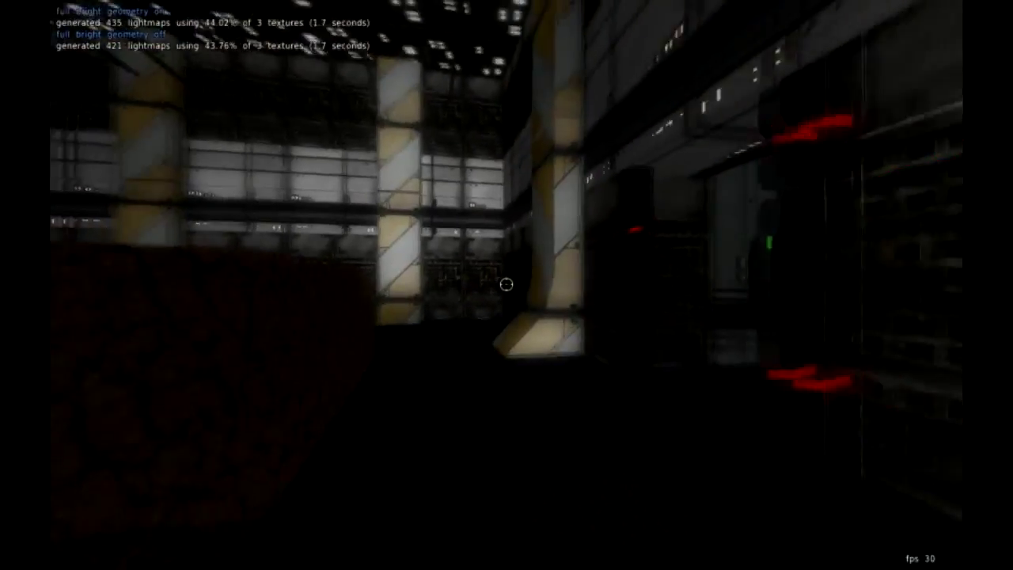
key("e")
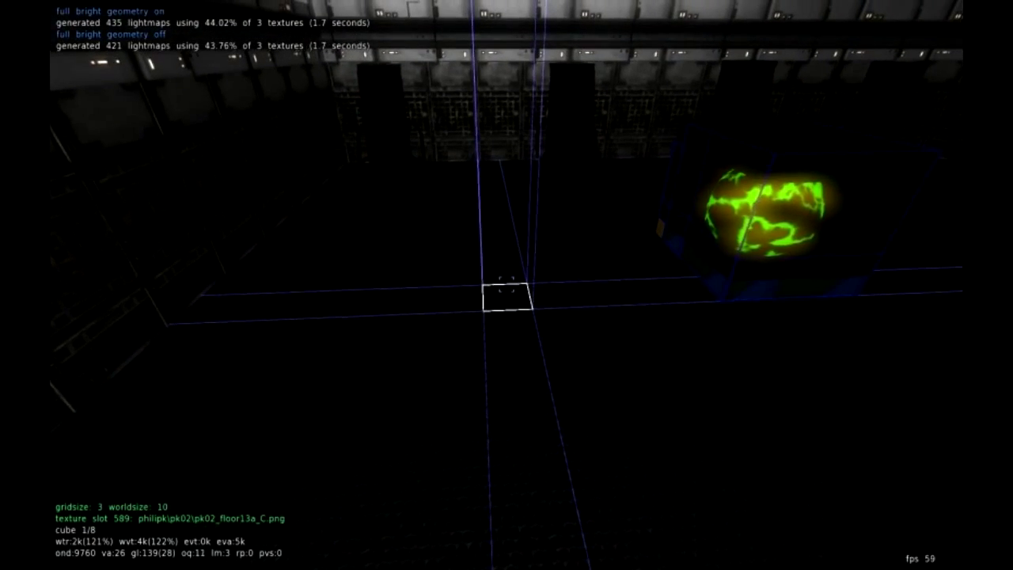
Try to spawn one light from the advanced settings with radius 114, blue 209, and raised red and green values
key("Escape")
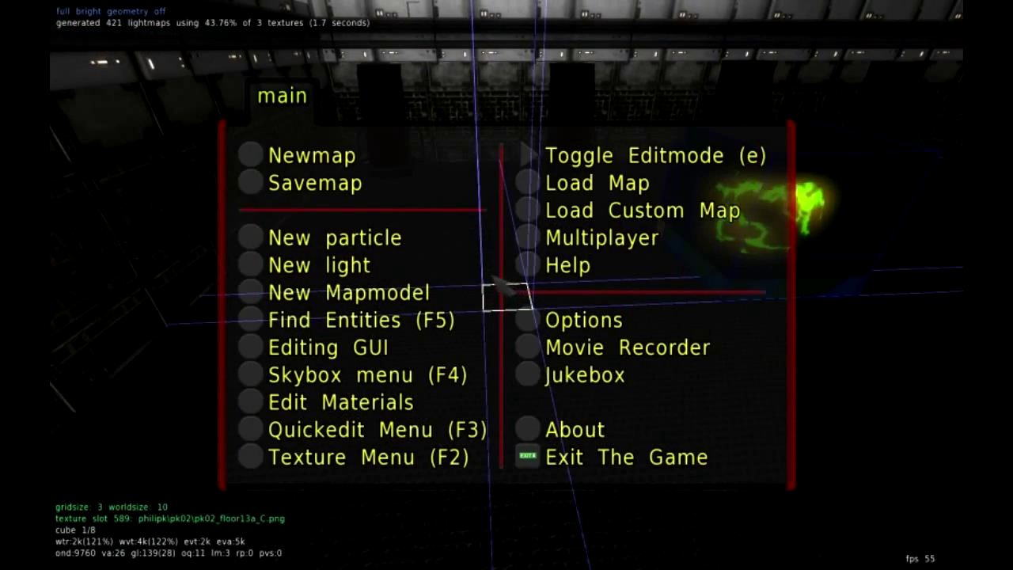
left_click(376, 272)
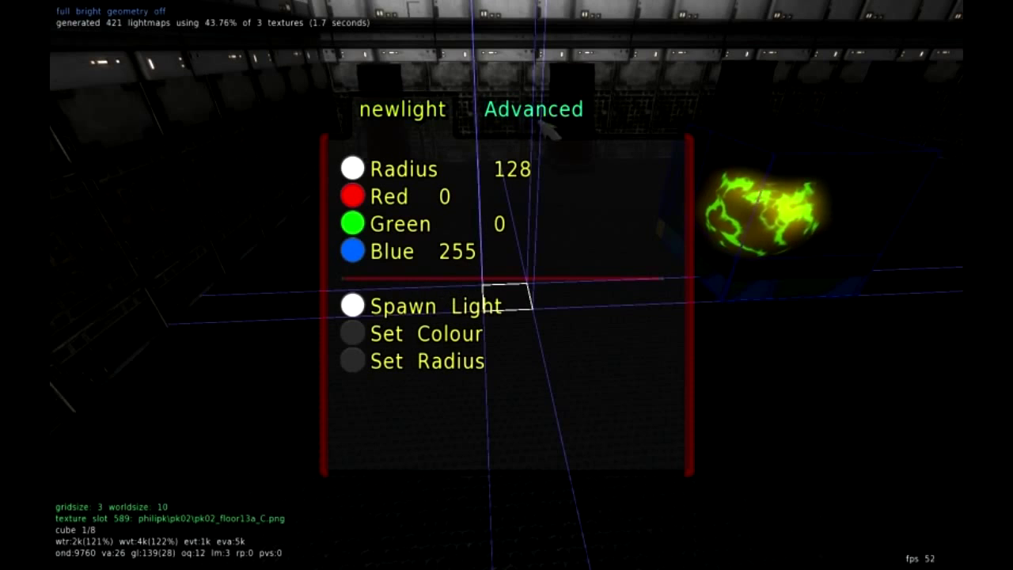
left_click(546, 111)
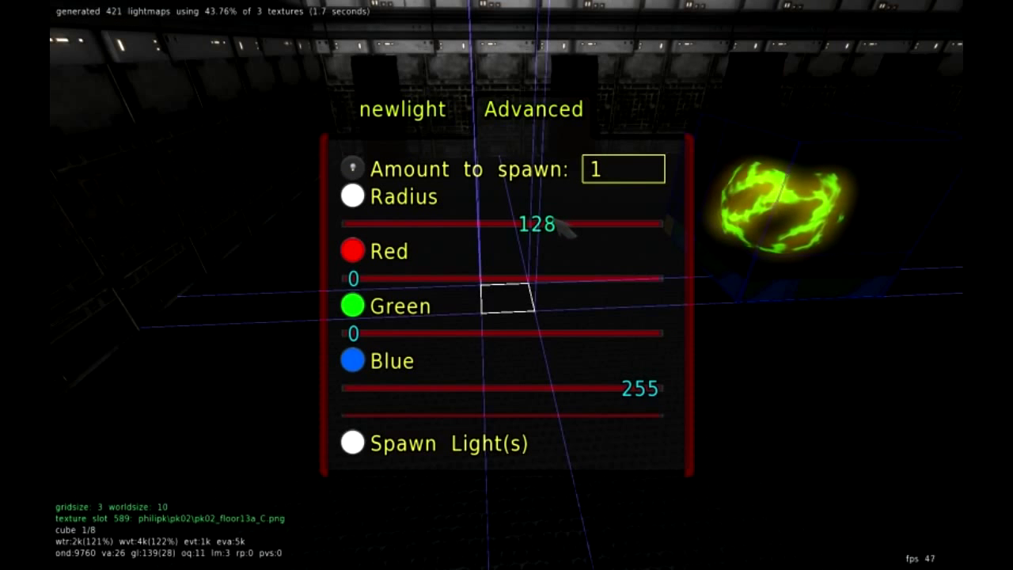
left_click_drag(560, 228, 532, 230)
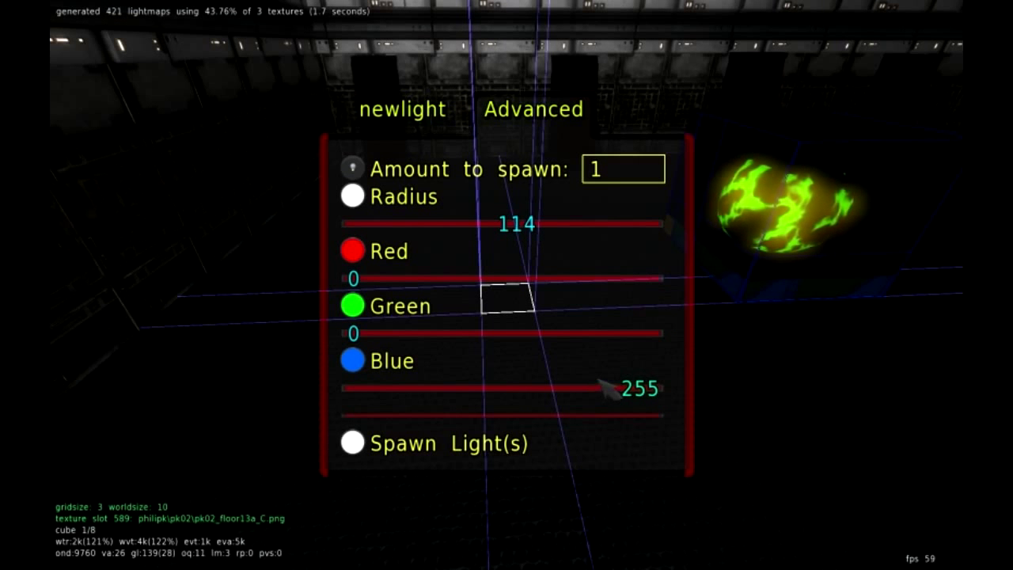
left_click_drag(608, 391, 519, 408)
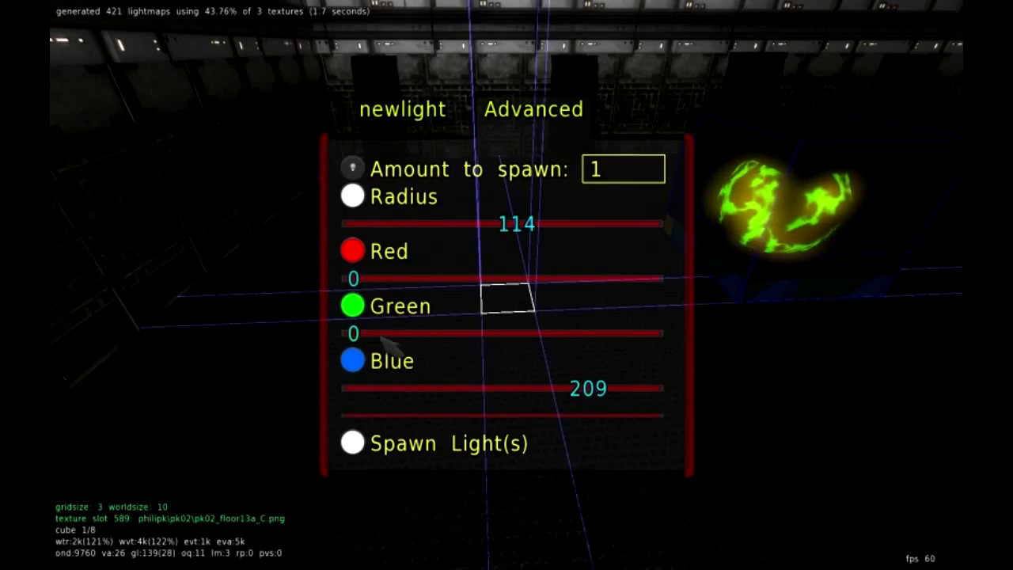
left_click_drag(385, 341, 405, 334)
left_click_drag(427, 278, 450, 279)
left_click(511, 444)
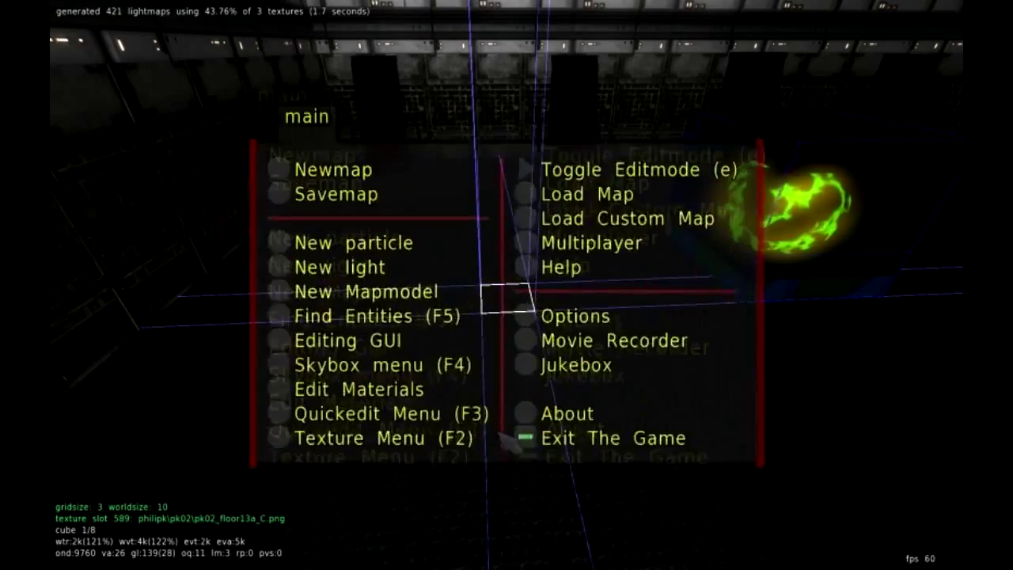
key("Escape")
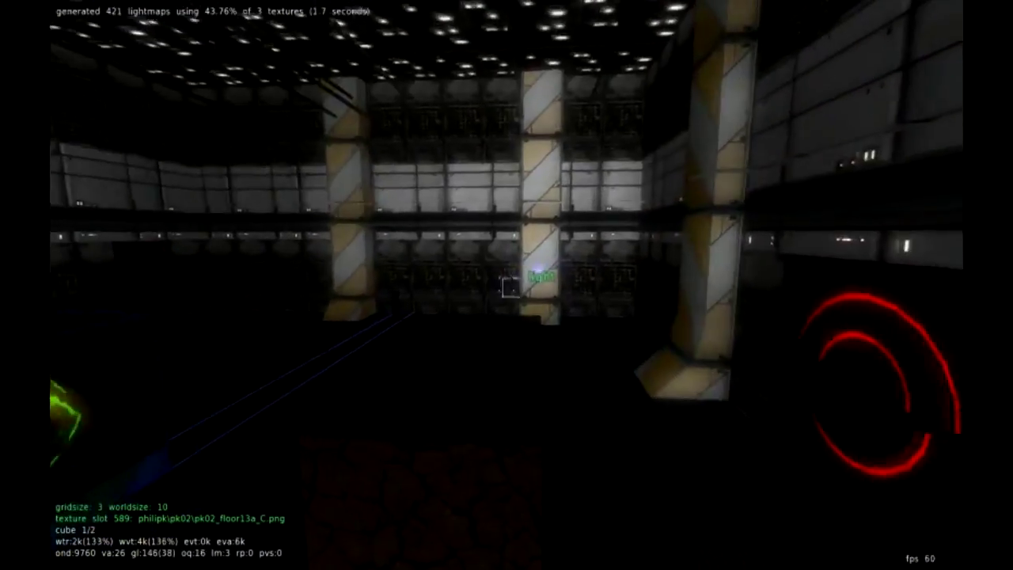
Remove the magenta light from beside the striped pillar and place it again near the wall with the dark columns
left_click(512, 289)
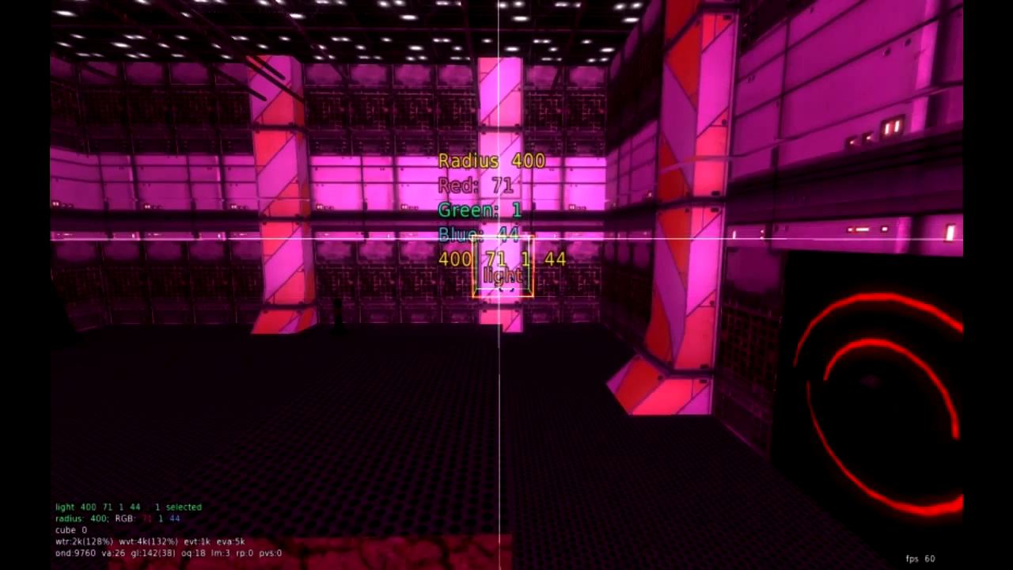
key("Delete")
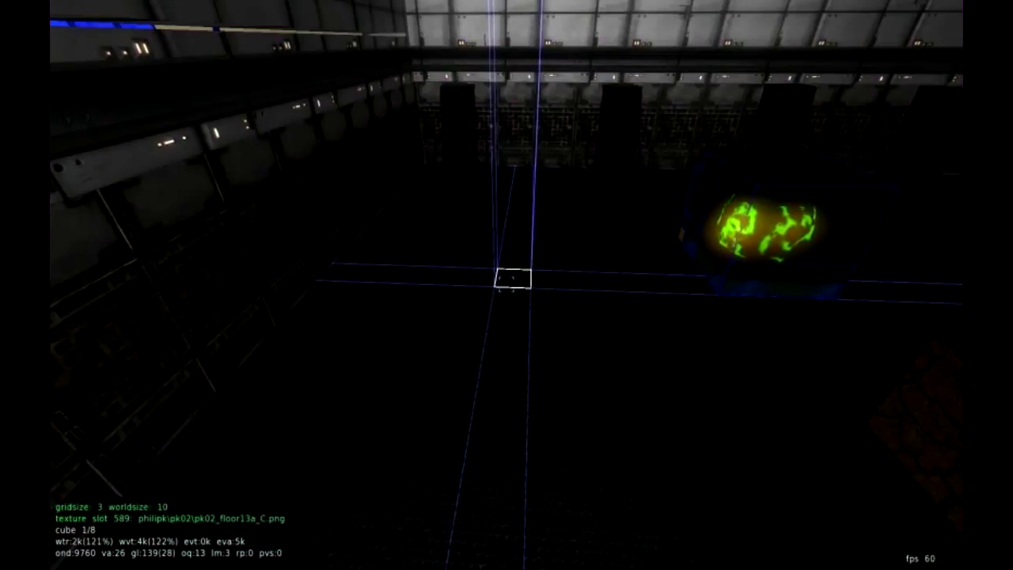
key("z")
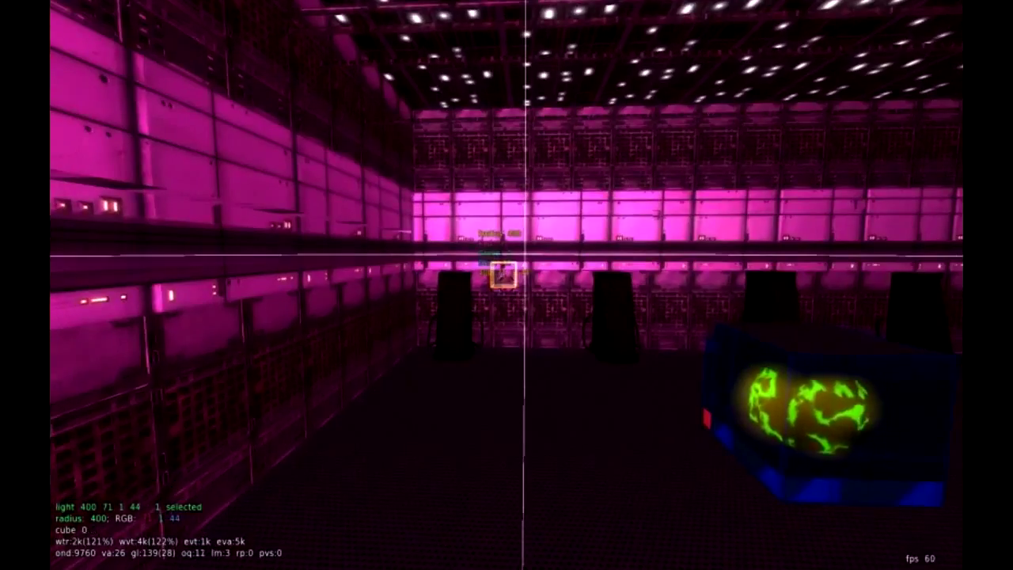
Recalculate the lightmaps for the relocated magenta light and inspect the walls and rock block in play mode
key("F7")
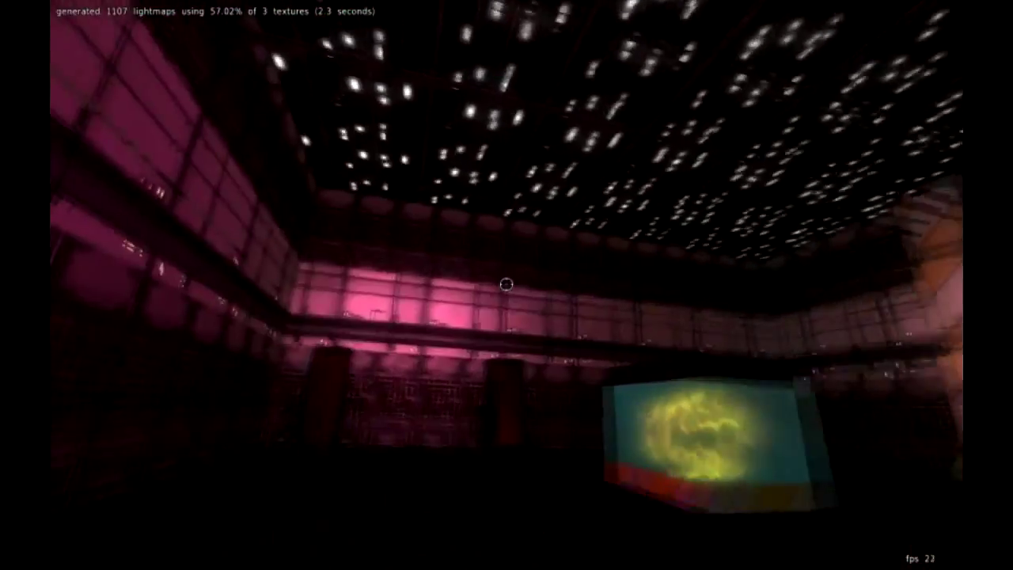
key("w")
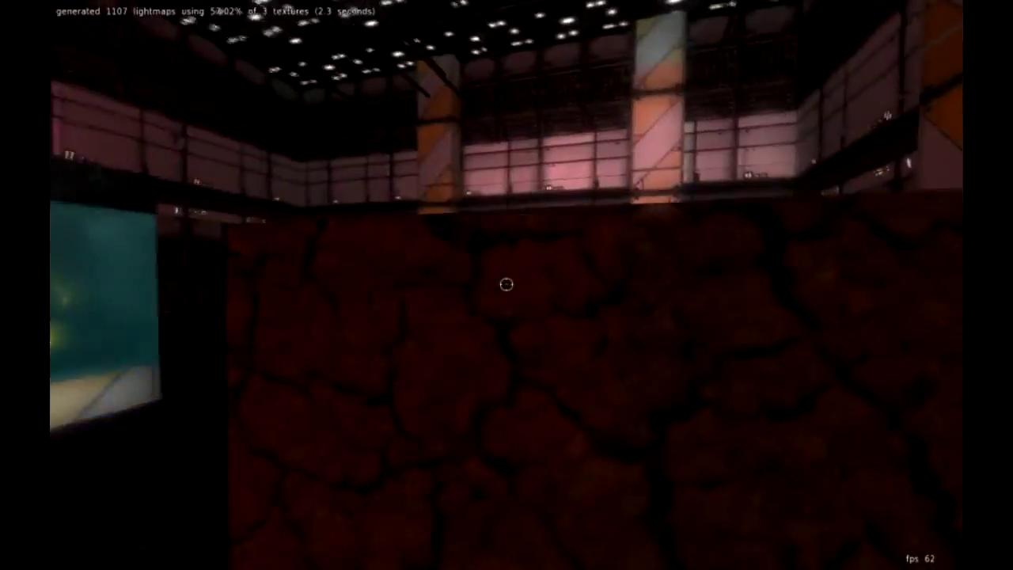
key("e")
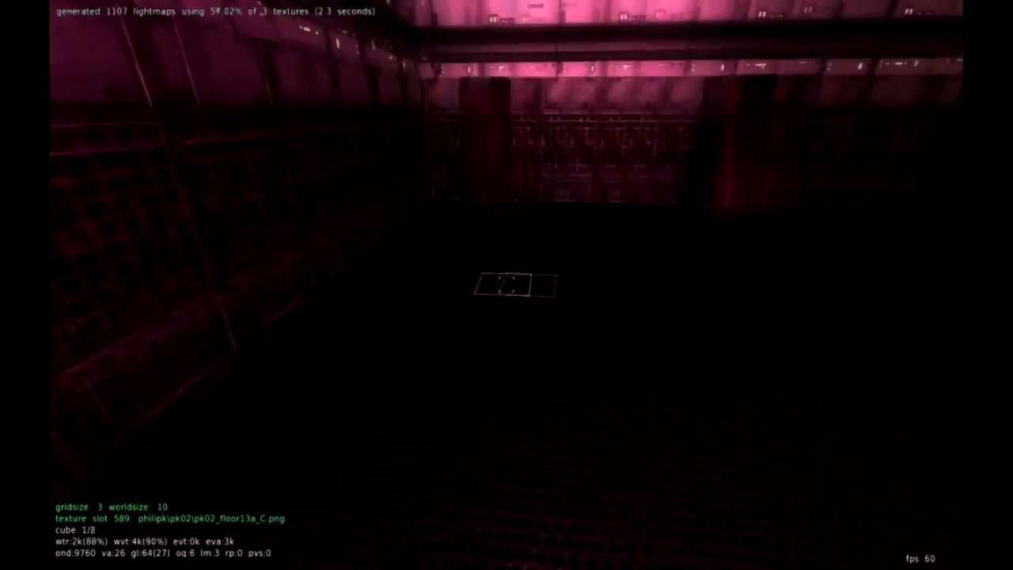
Recalculate the map's lightmaps with the Low Quality preset from the lightmap editing settings
left_click(507, 285)
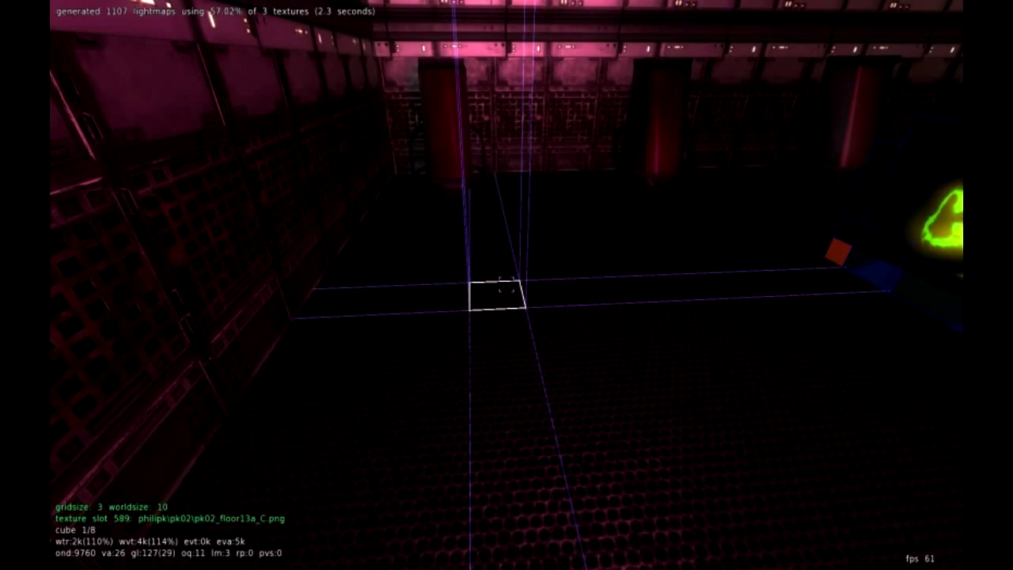
key("Escape")
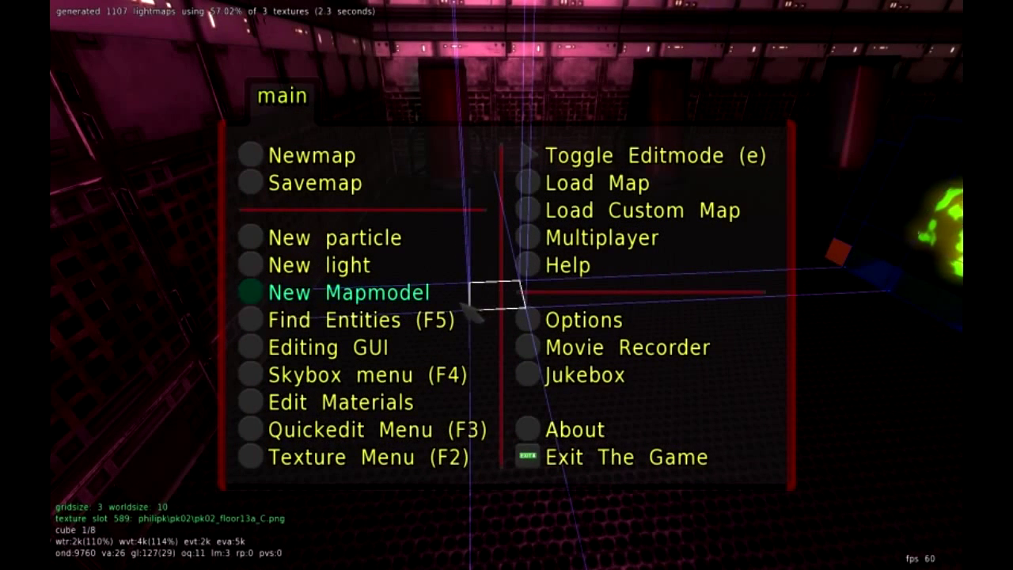
left_click(366, 350)
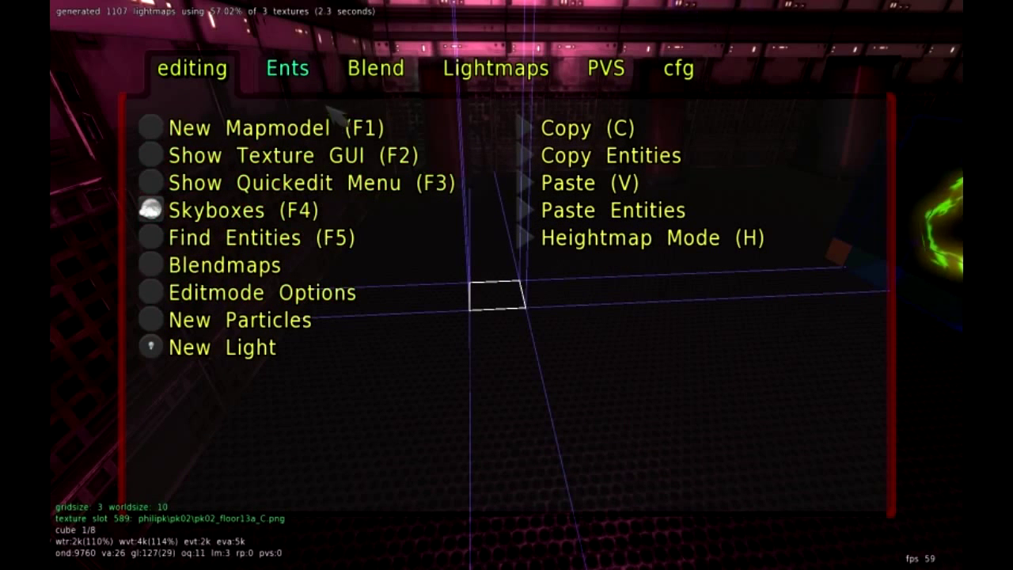
left_click(491, 66)
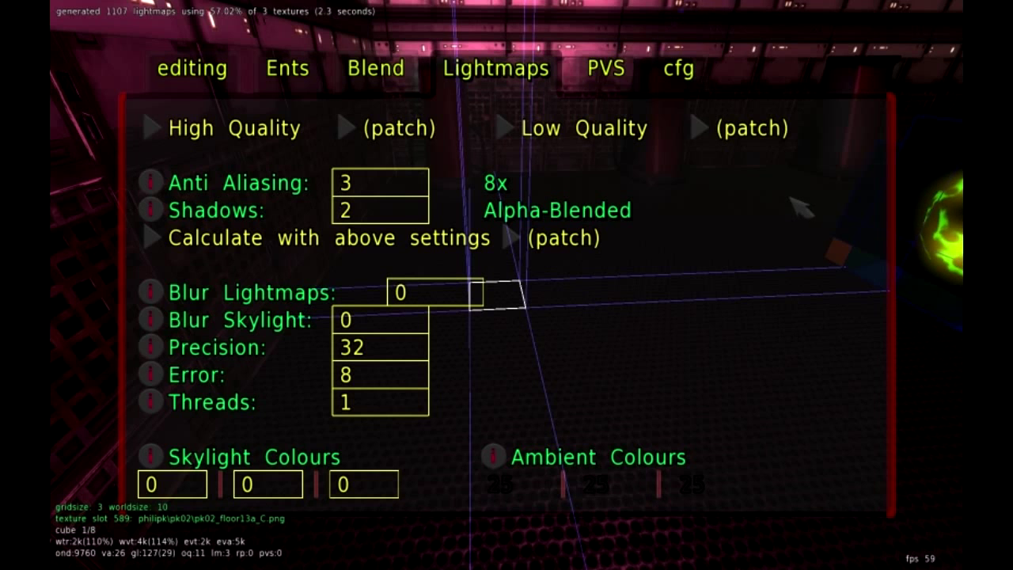
left_click(600, 133)
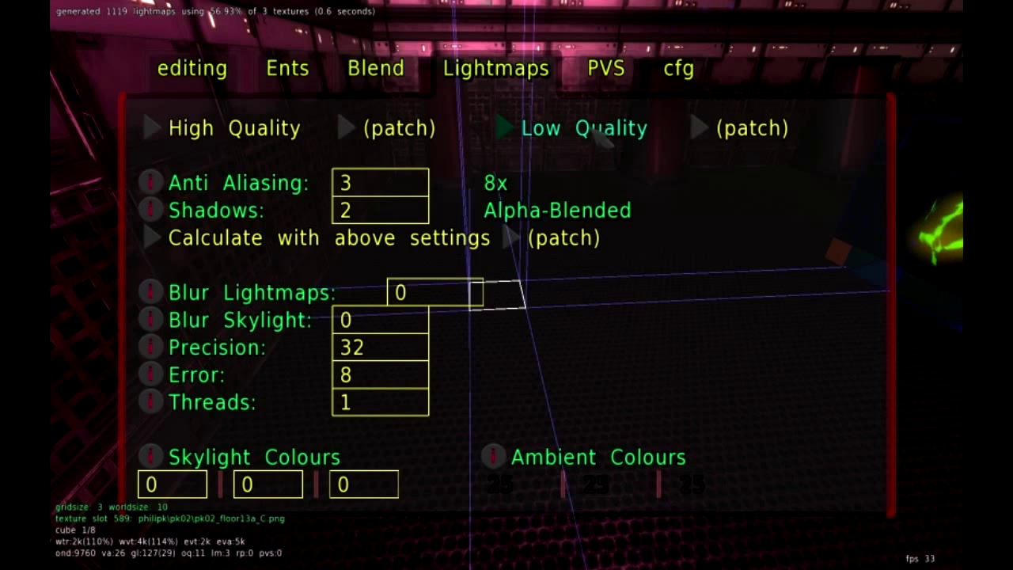
Recalculate the map's lightmaps with the High Quality preset and inspect the blue-lit wall and glowing blocks beside the antenna
left_click(231, 131)
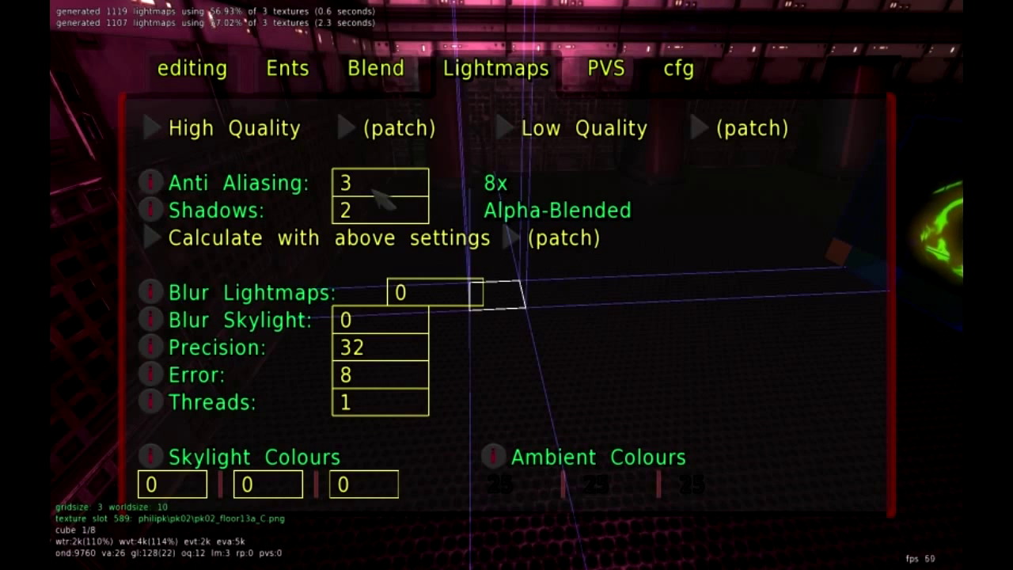
key("Escape")
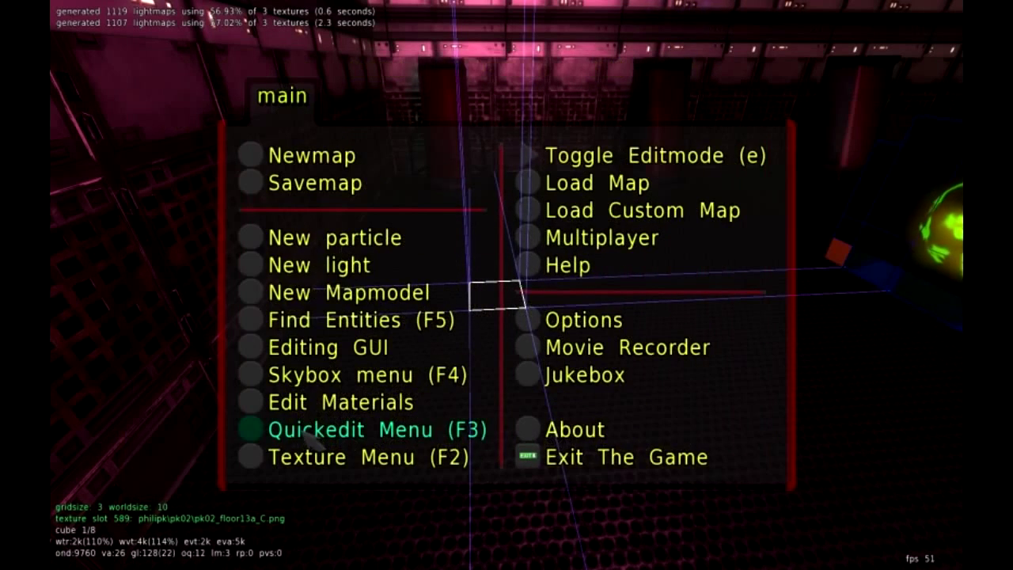
key("Escape")
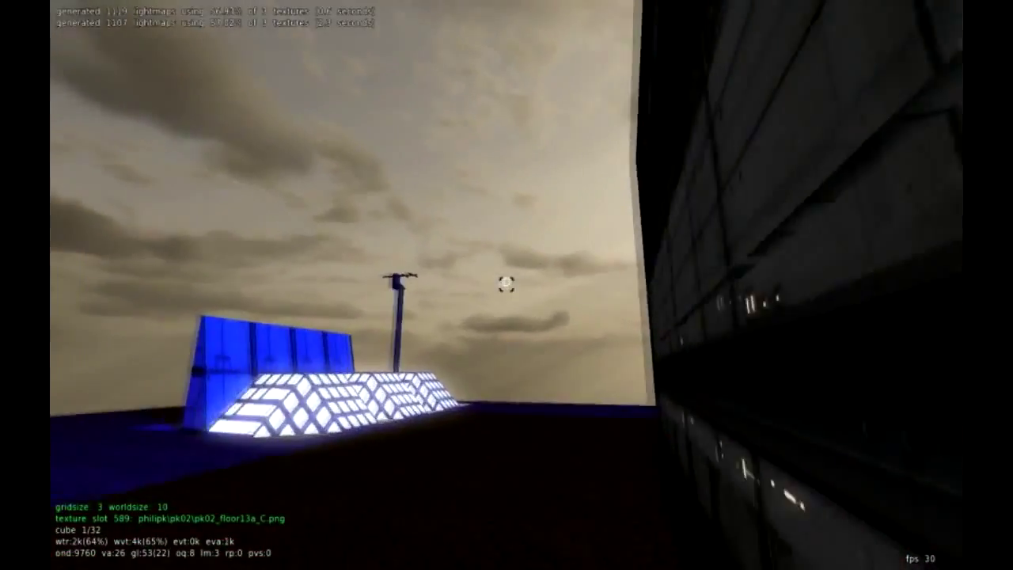
key("w")
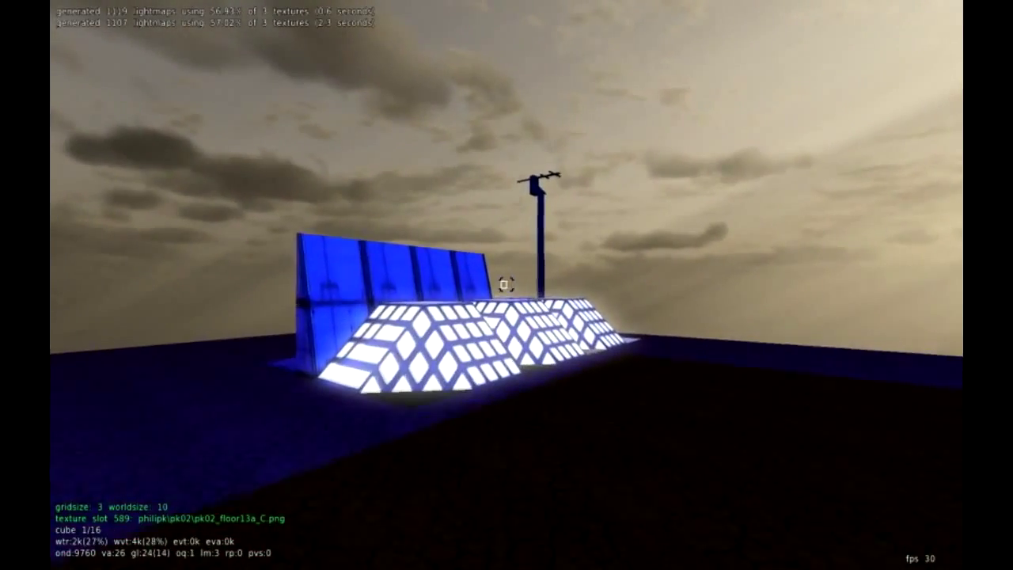
key("w")
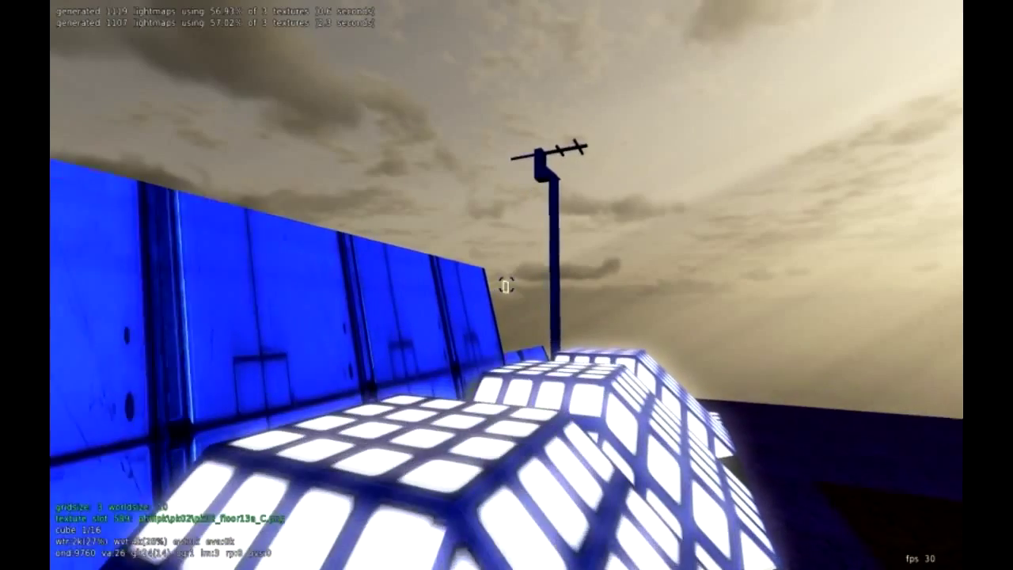
key("w")
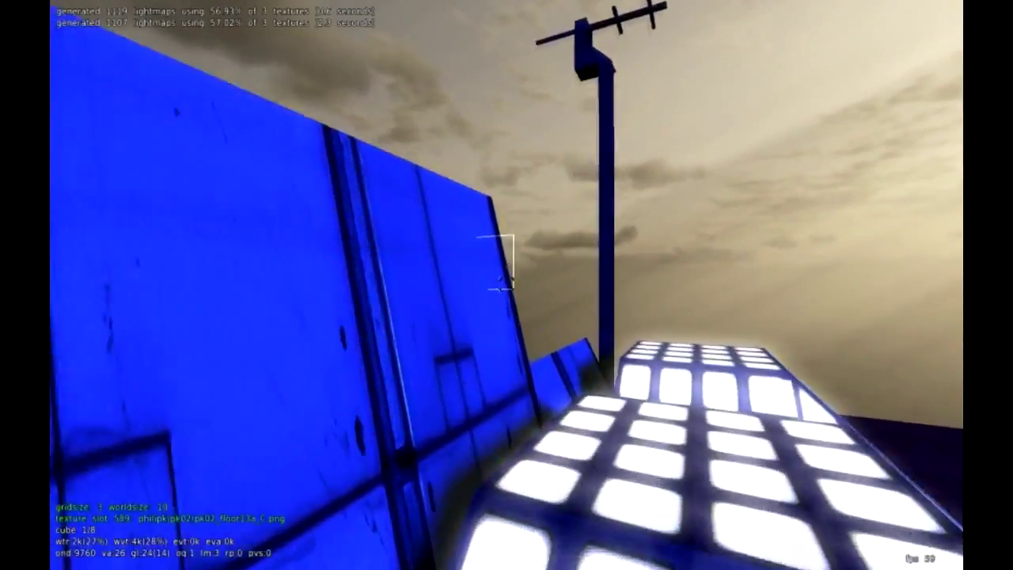
key("w")
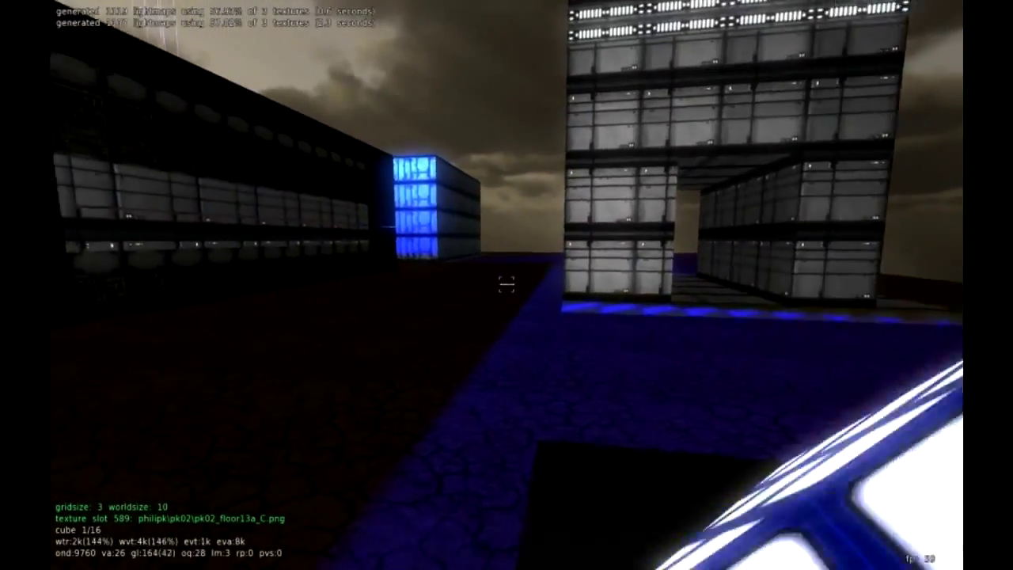
Review the lightmap editing settings, including anti-aliasing, shadows, blur, precision, error, threads, and skylight and ambient colours
key("Escape")
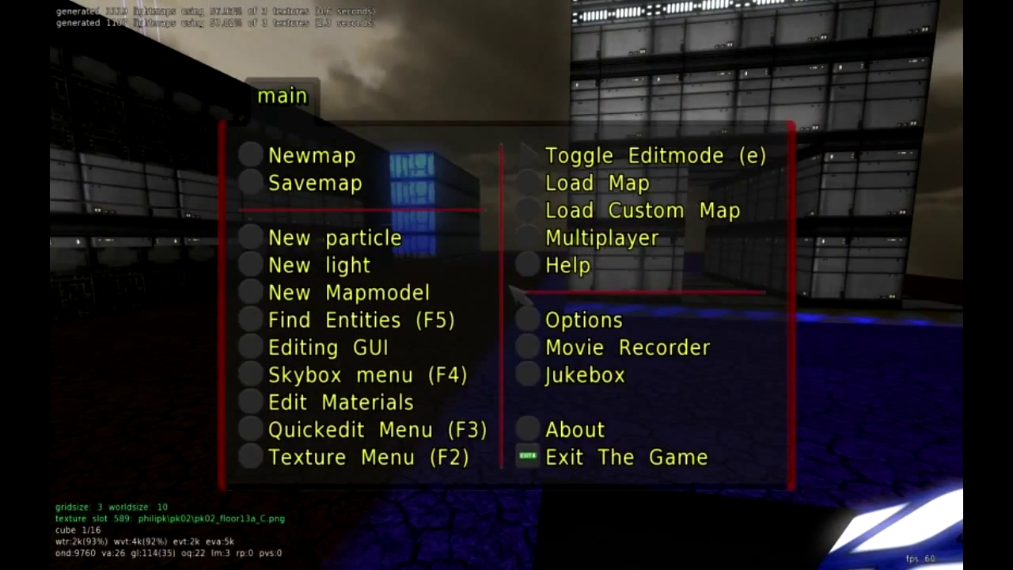
left_click(371, 347)
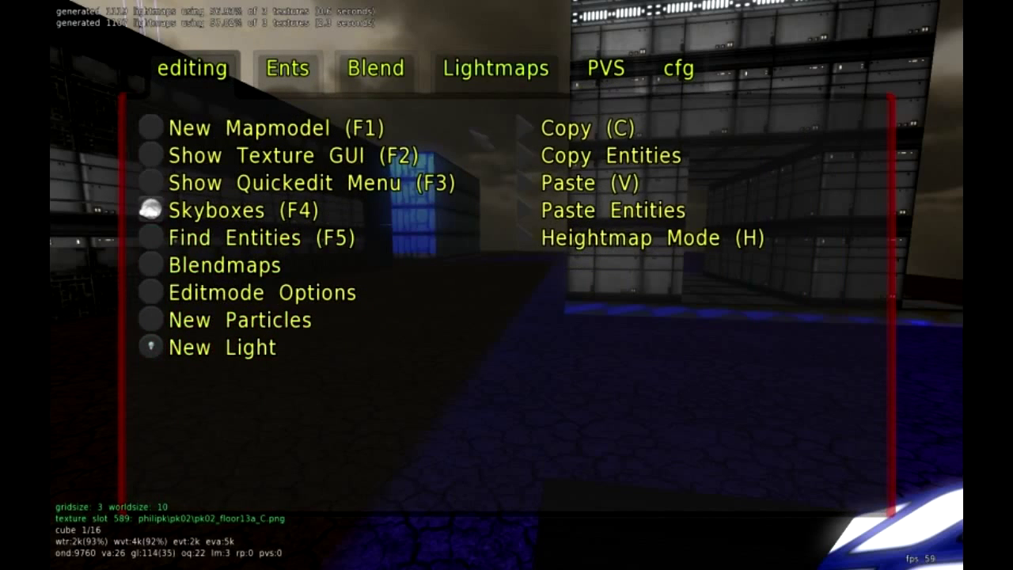
mouse_move(510, 95)
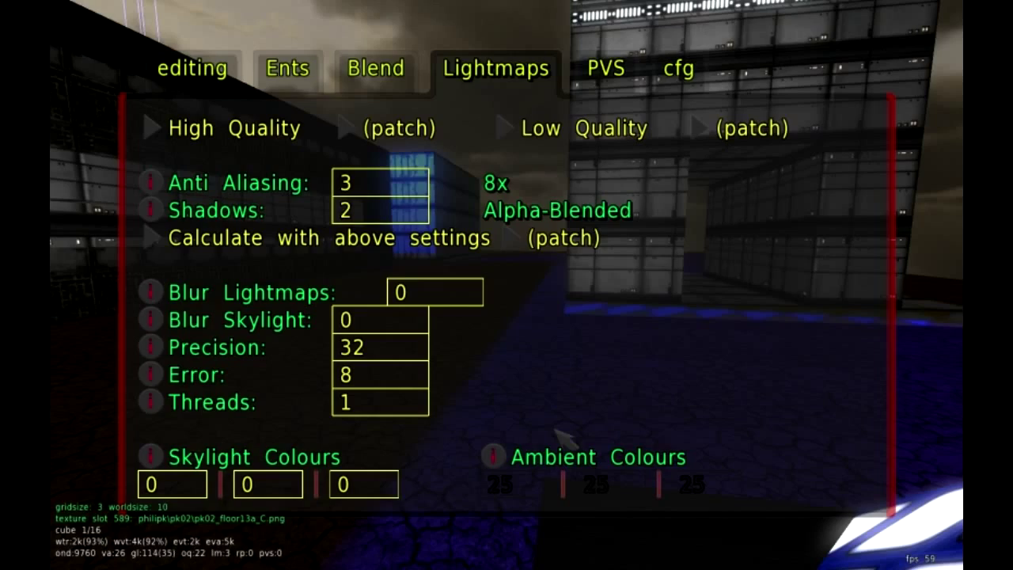
key("Escape")
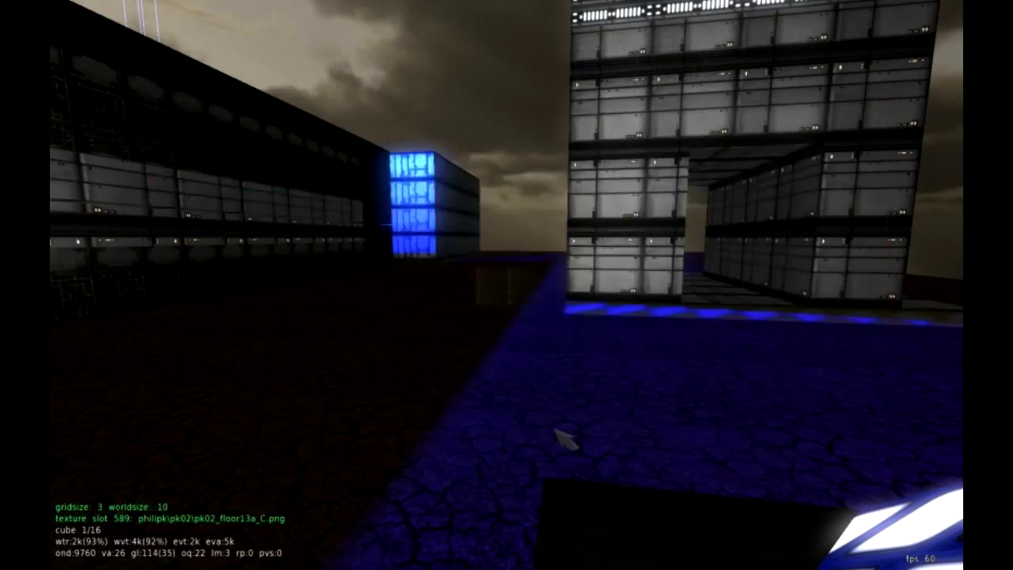
key("Escape")
key("Escape")
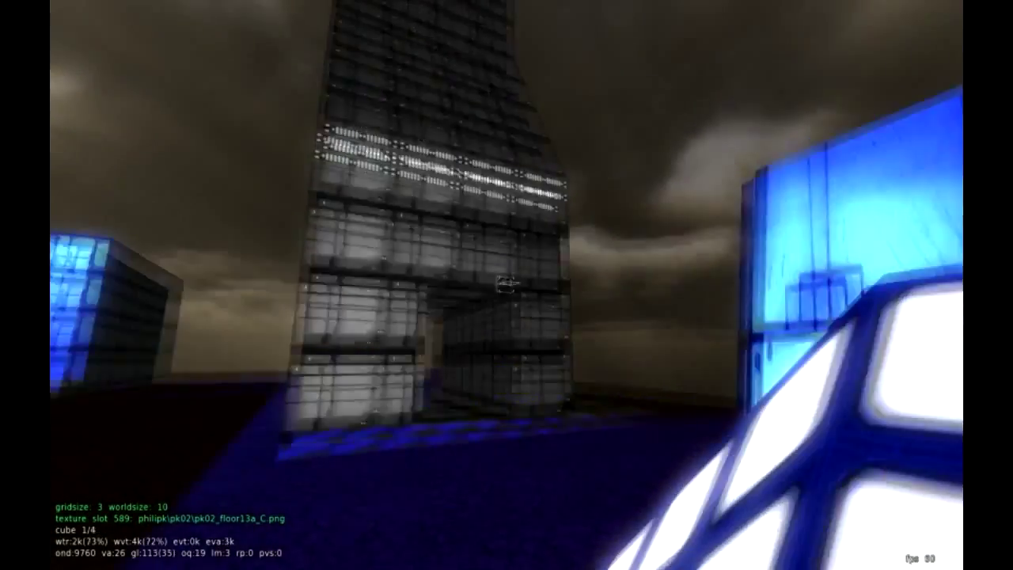
Examine the lighting on the outdoor buildings and inside the walled room with the glowing green floor
key("d")
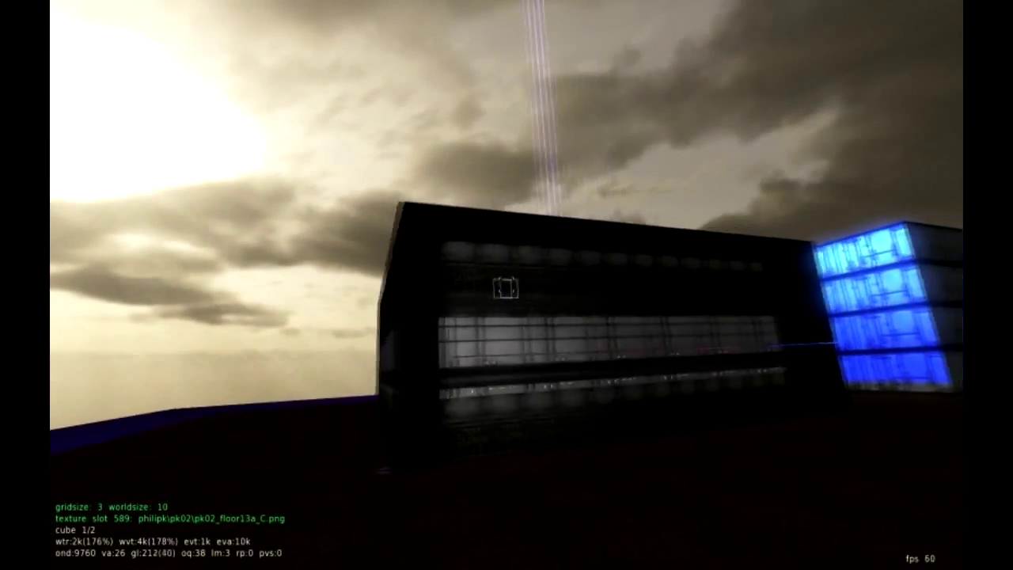
key("w")
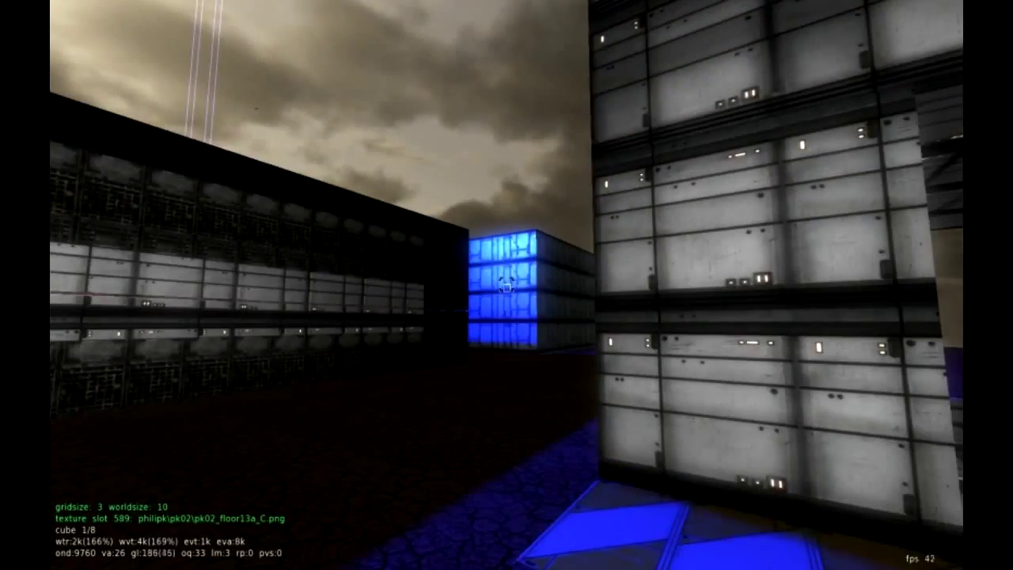
key("w")
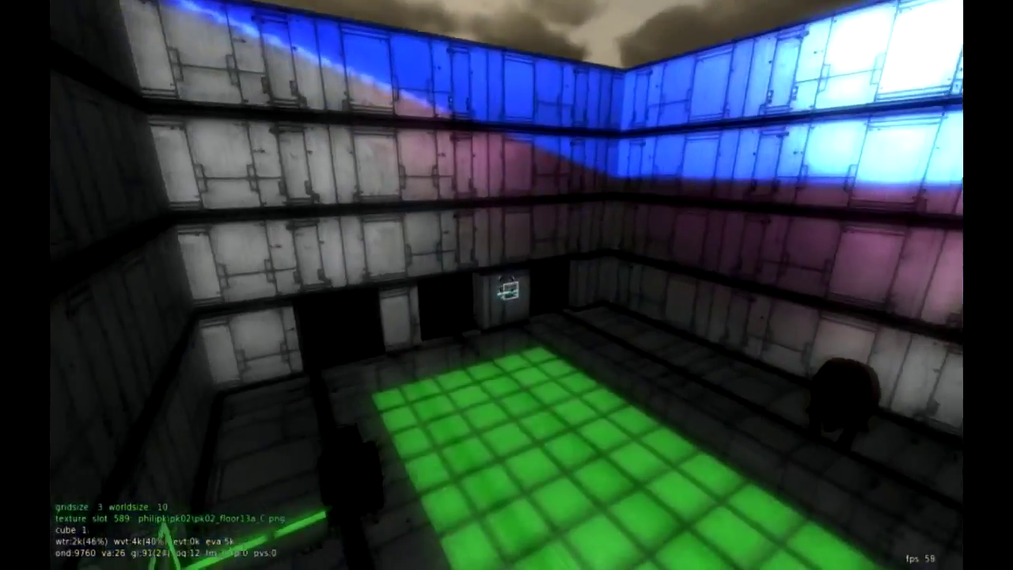
key("w")
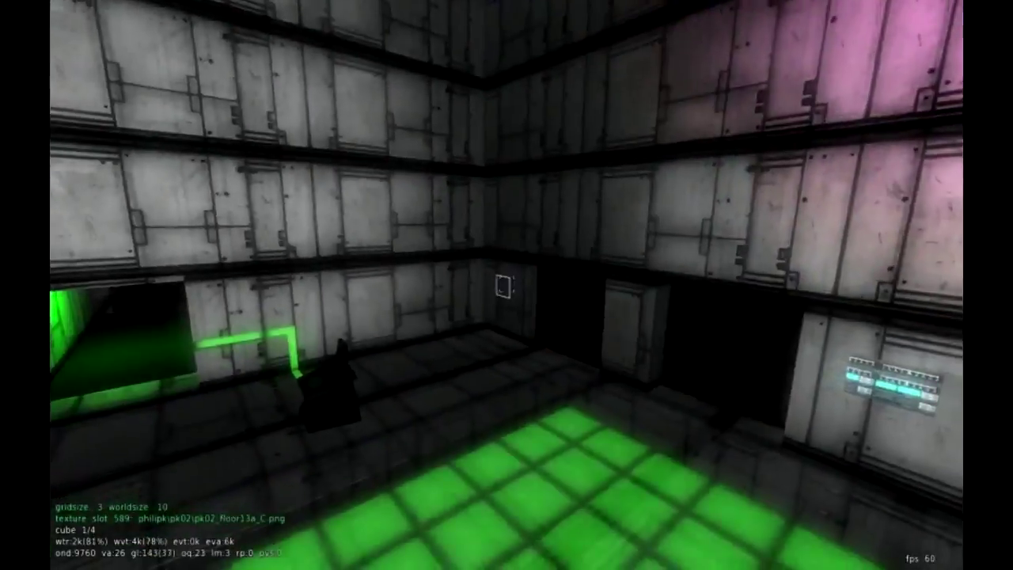
key("a")
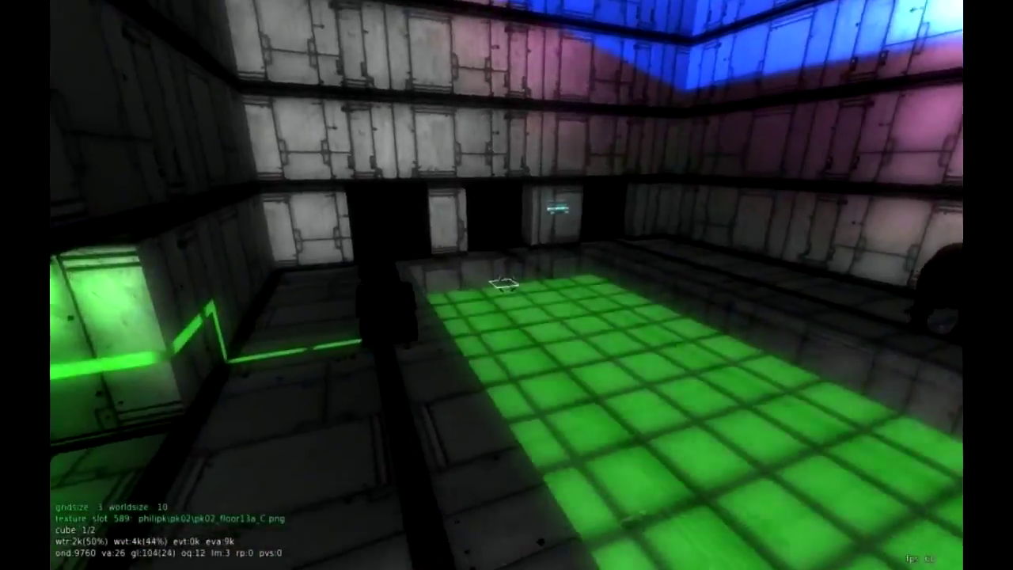
key("w")
key("s")
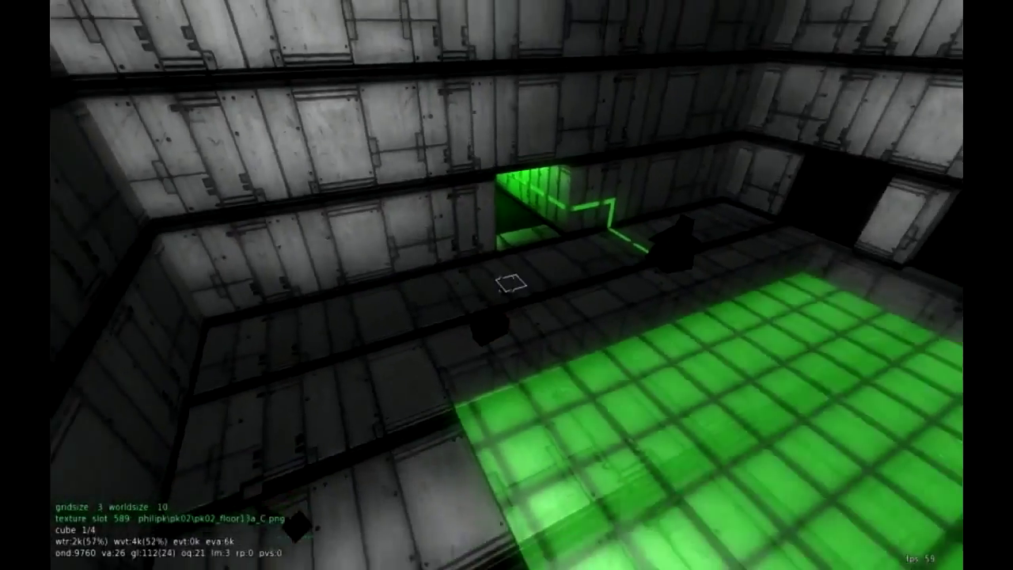
key("w")
key("s")
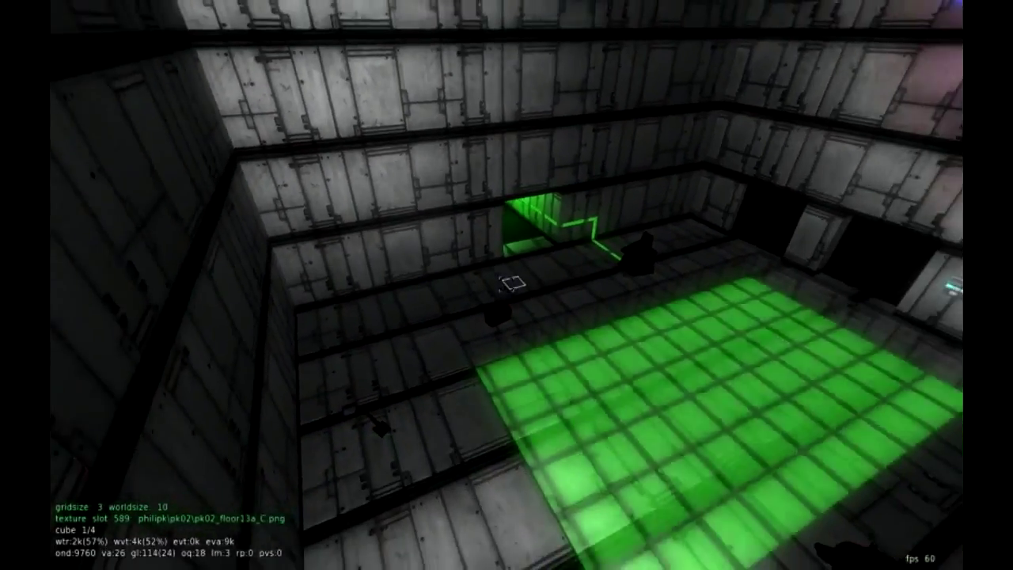